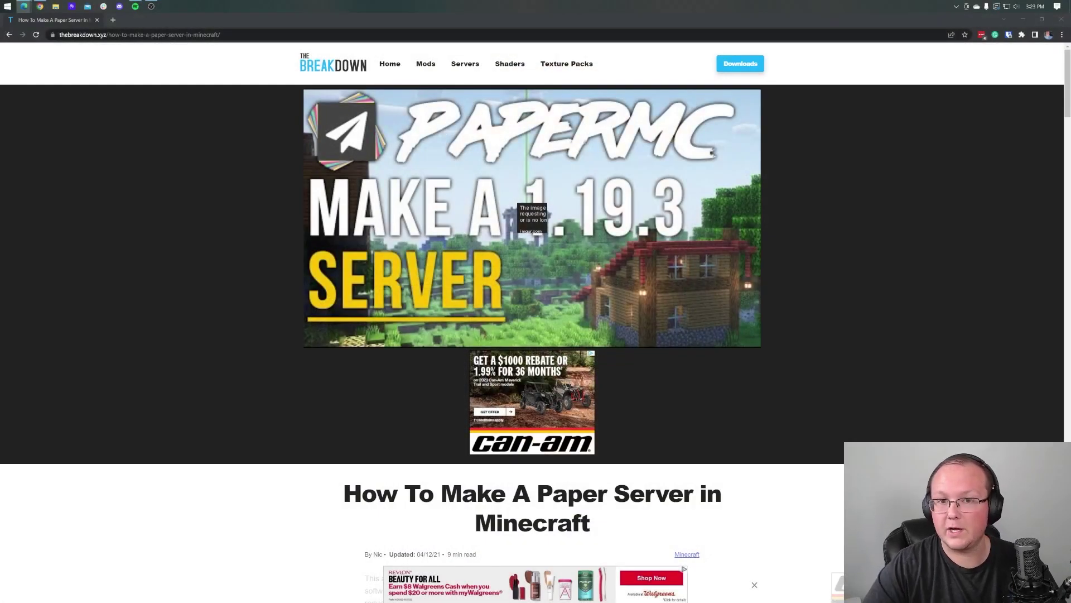
Scroll through Apex Hosting's features and highlight the 24/7 chat and ticket support feature.
scroll(803, 245, "down", 7)
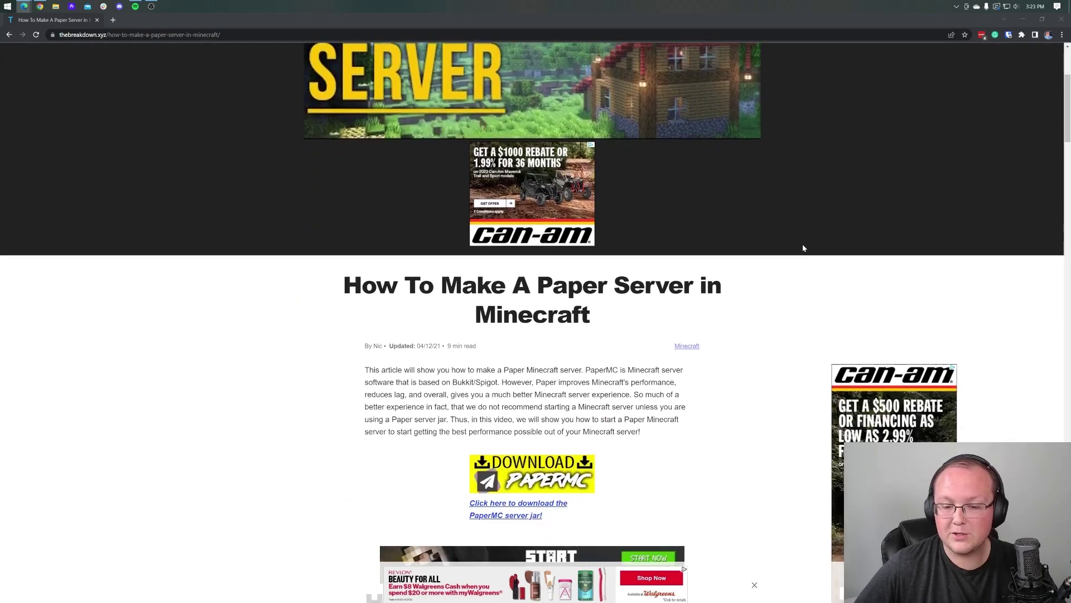
scroll(803, 248, "down", 3)
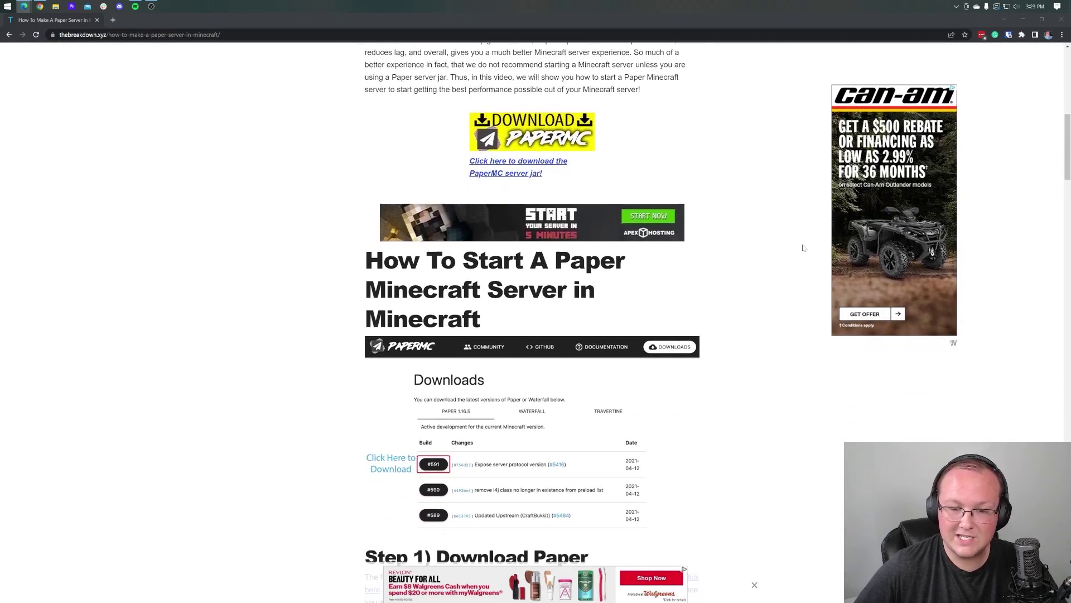
scroll(803, 248, "up", 3)
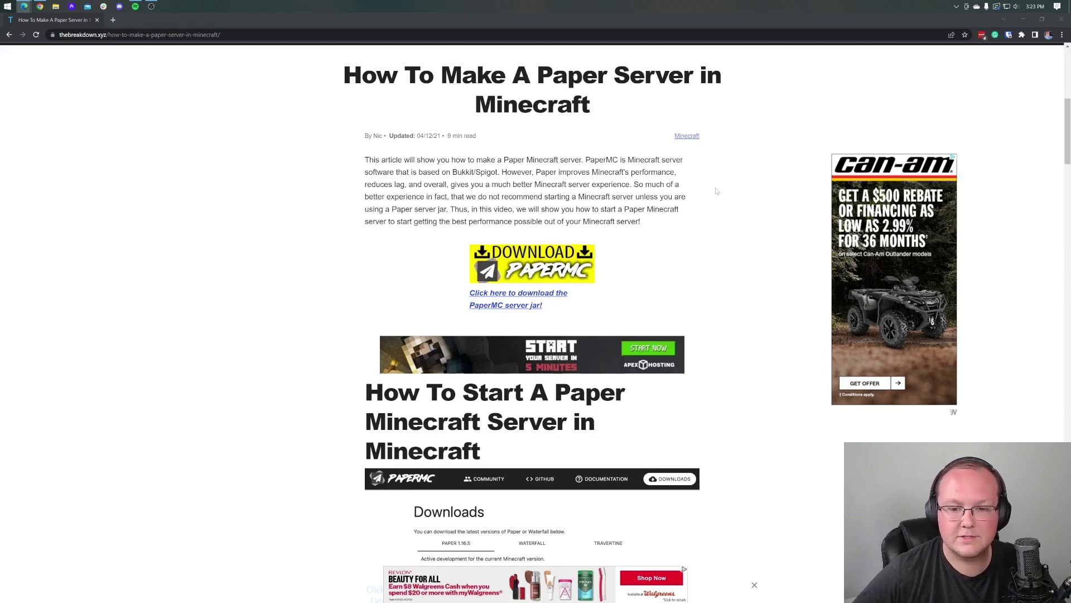
scroll(712, 191, "up", 8)
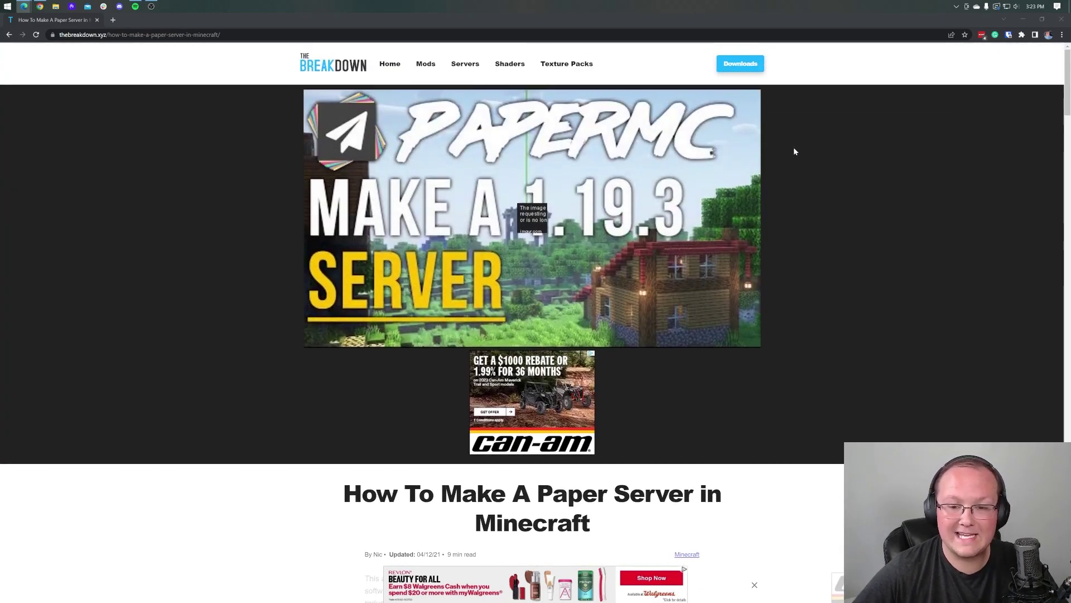
scroll(802, 137, "down", 6)
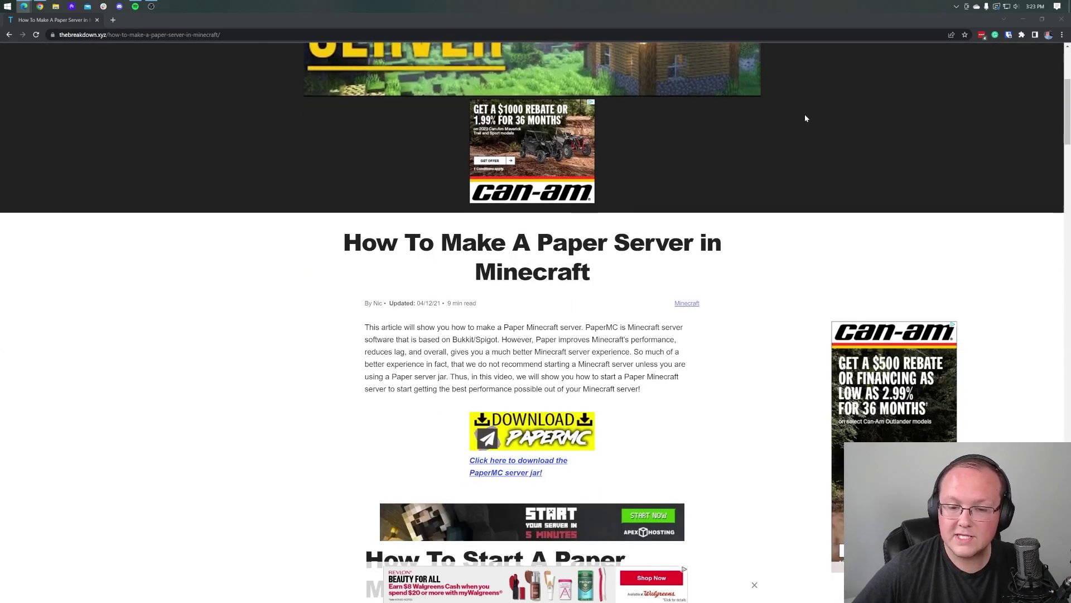
scroll(805, 118, "up", 3)
scroll(805, 118, "up", 3)
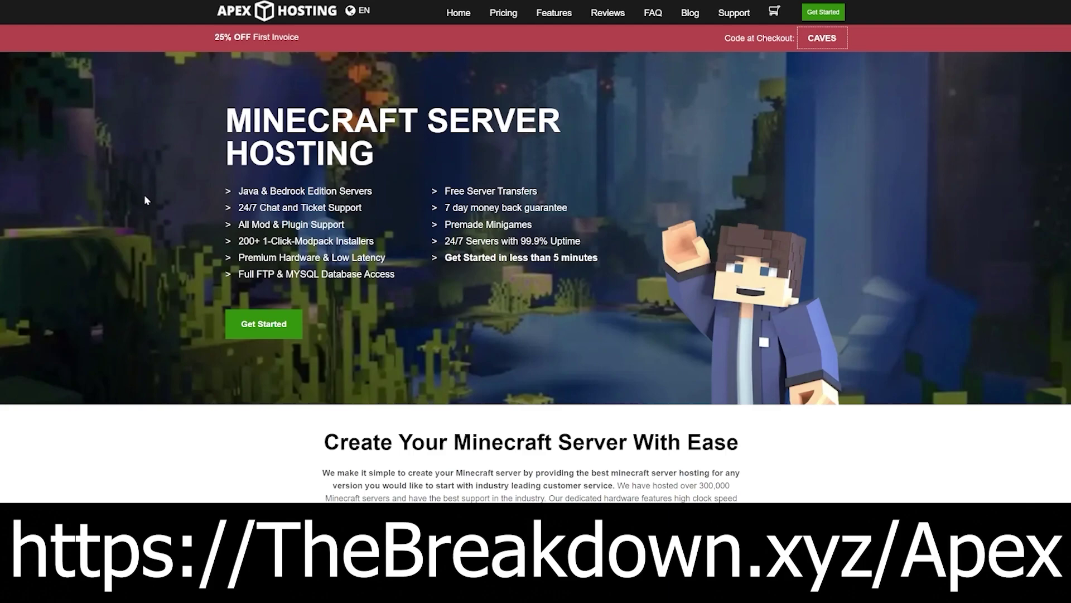
left_click_drag(236, 211, 595, 259)
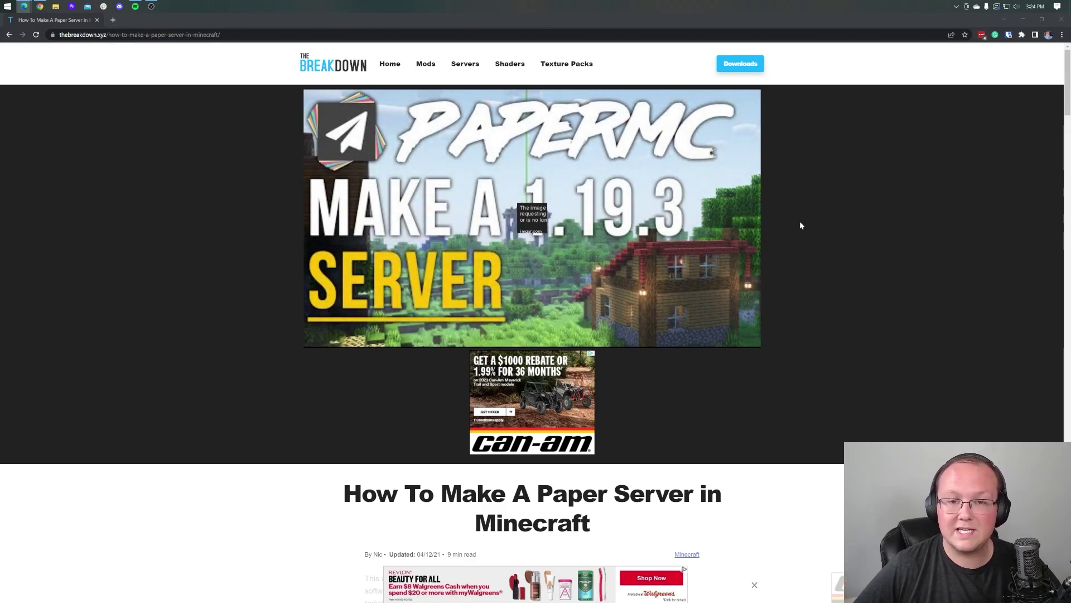
scroll(806, 232, "down", 3)
scroll(803, 263, "up", 3)
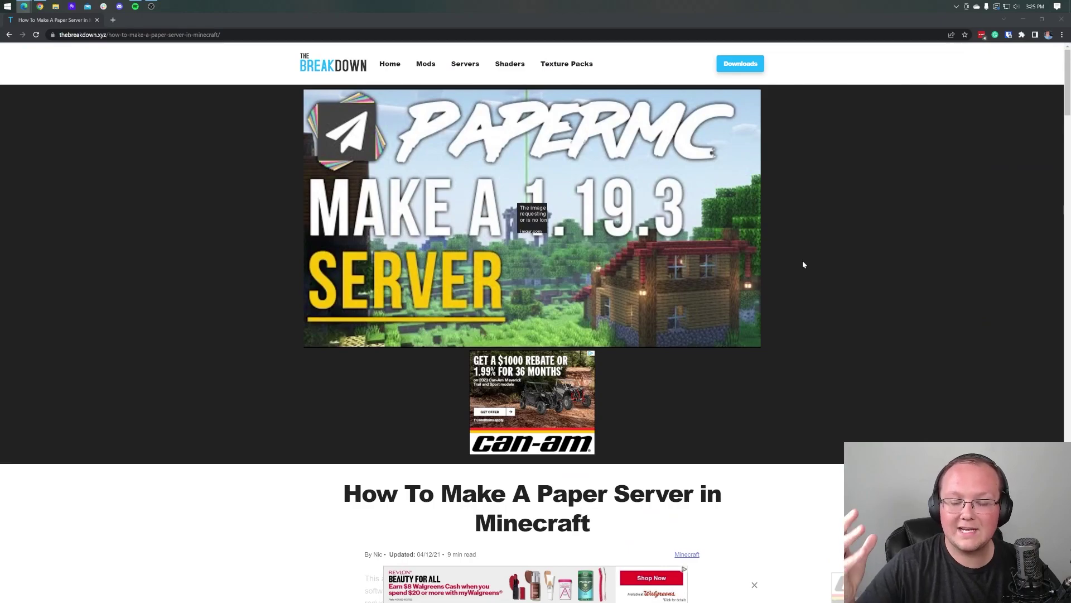
scroll(803, 264, "down", 5)
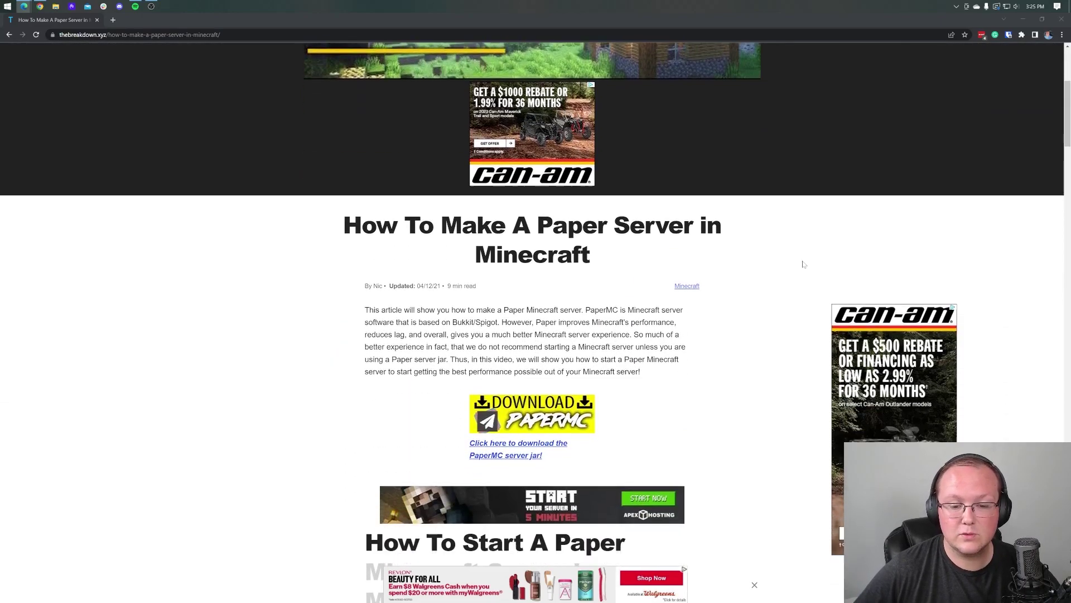
scroll(804, 264, "down", 5)
scroll(804, 264, "up", 3)
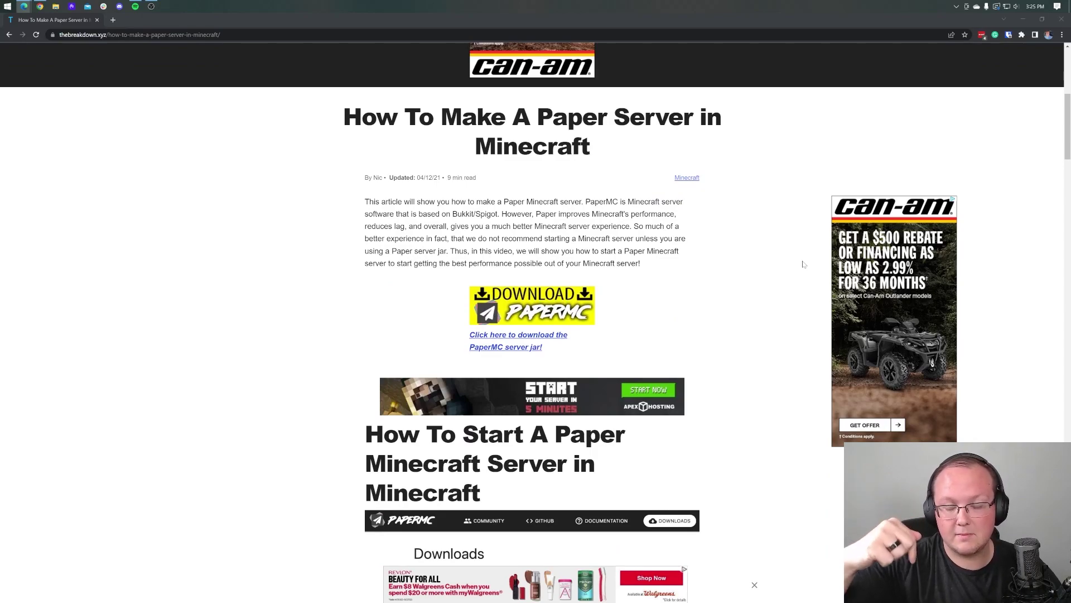
scroll(742, 190, "down", 3)
scroll(741, 198, "up", 3)
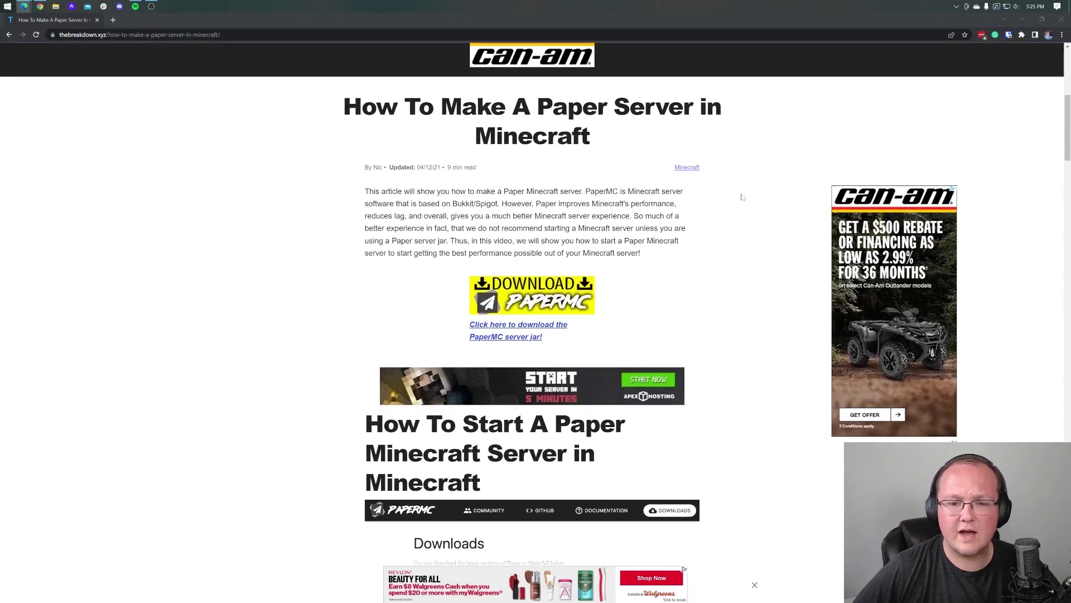
scroll(738, 204, "down", 1)
scroll(738, 205, "down", 1)
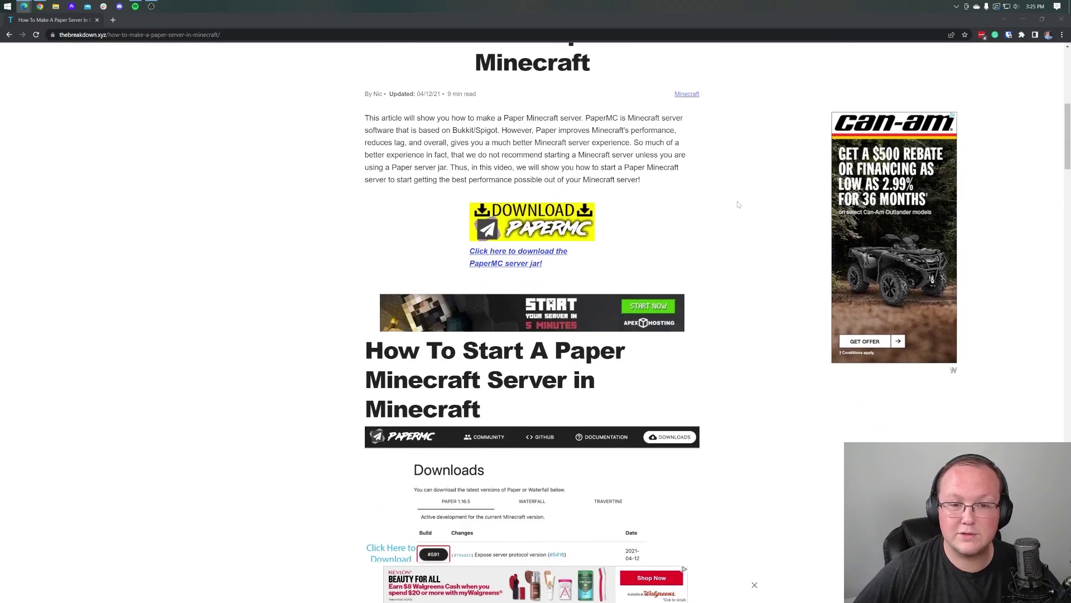
Go to the PaperMC Paper downloads page and highlight the 1.19.4 version heading.
left_click(530, 222)
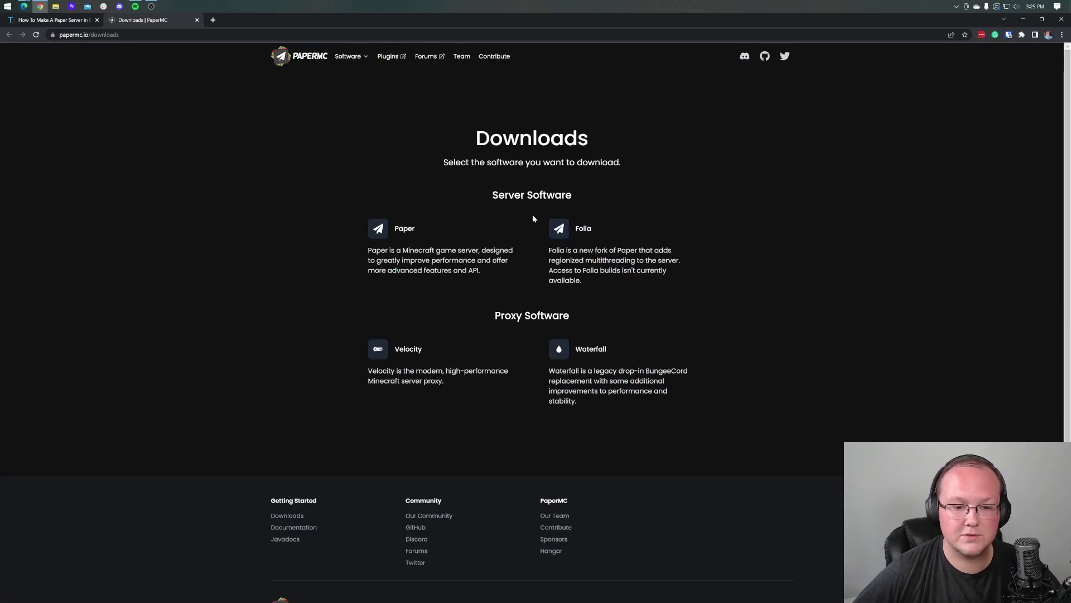
left_click(413, 227)
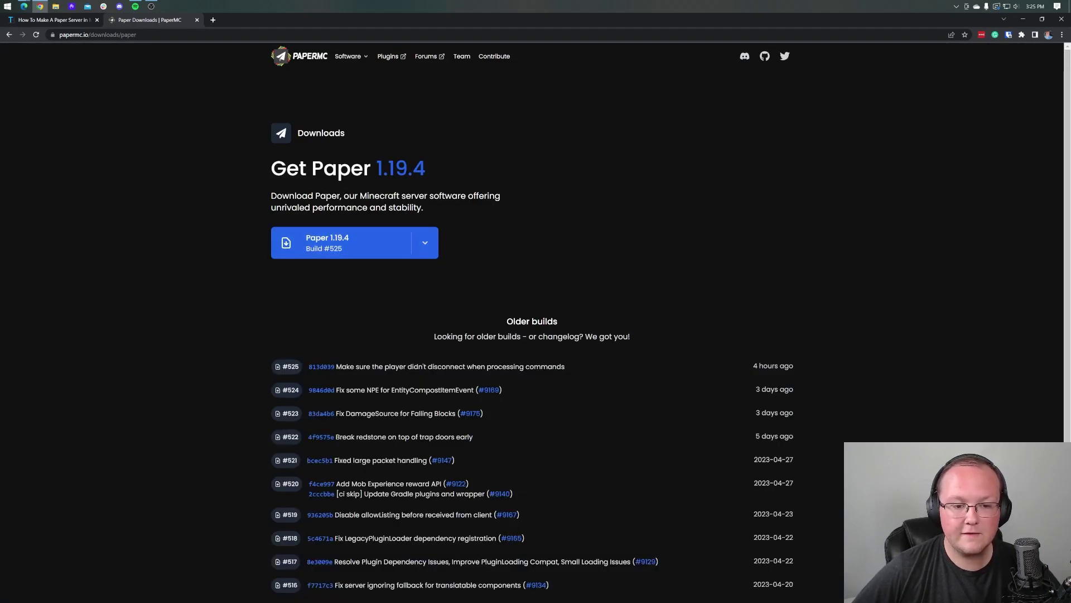
left_click_drag(373, 169, 444, 171)
left_click(444, 170)
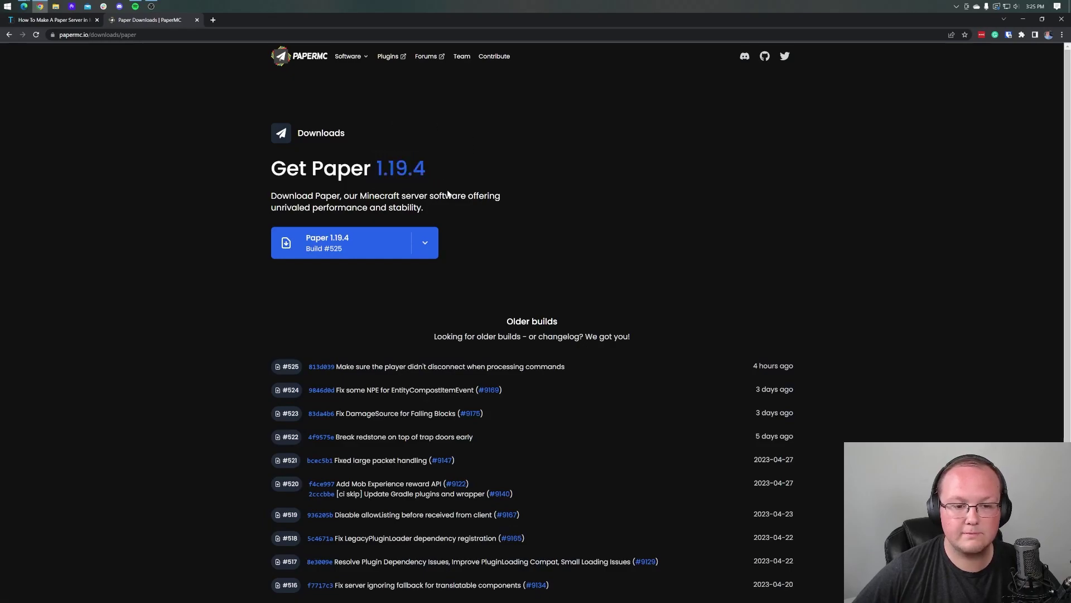
scroll(406, 210, "down", 4)
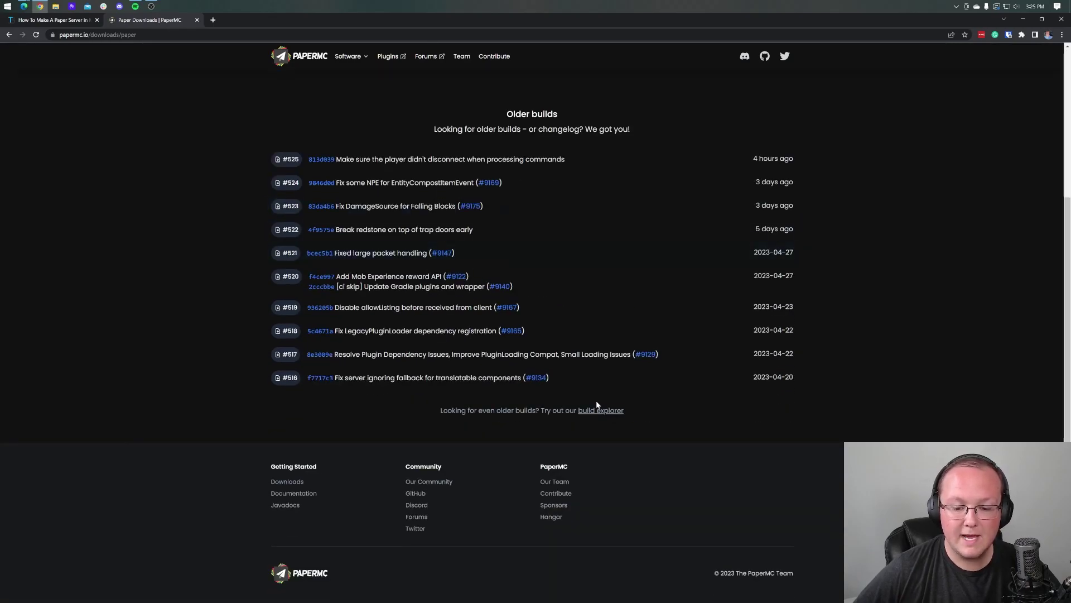
Check the full Paper builds list, then download the Paper 1.19.4 build #525 jar.
left_click(587, 411)
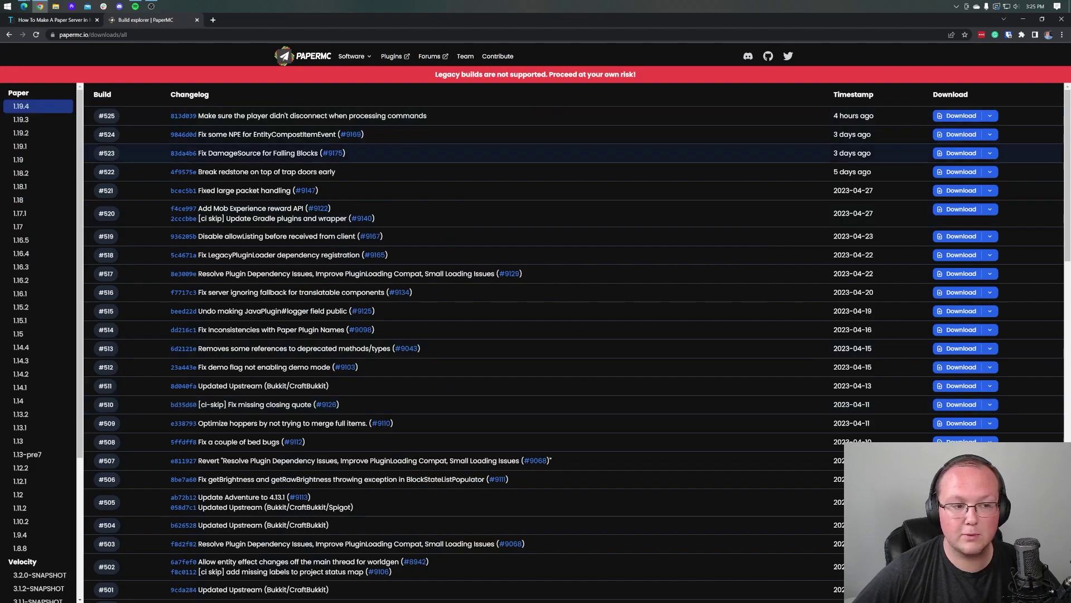
key("alt+Left")
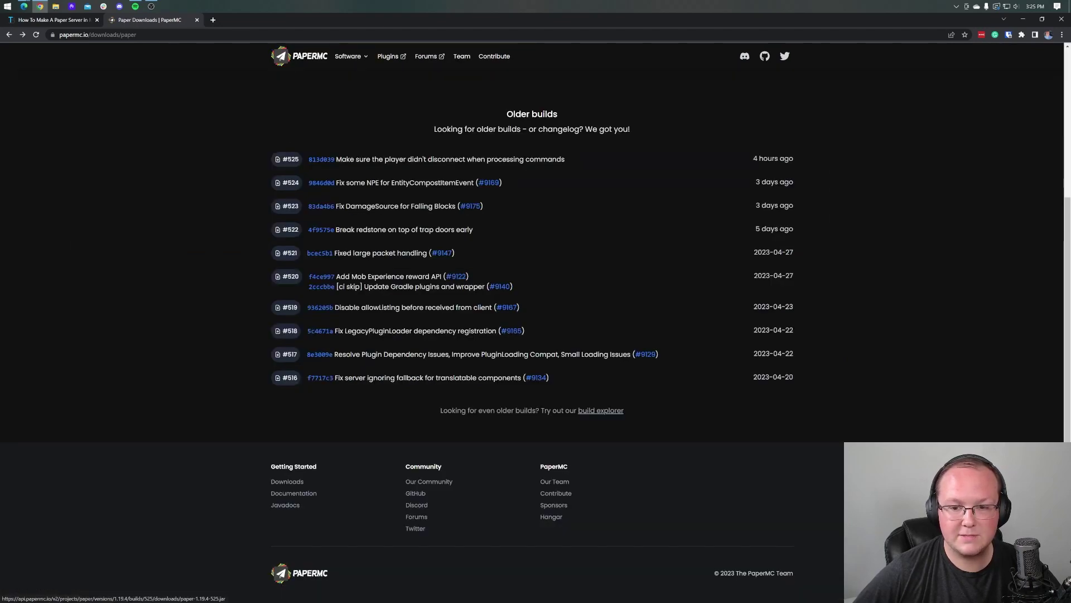
scroll(413, 316, "up", 4)
left_click(388, 257)
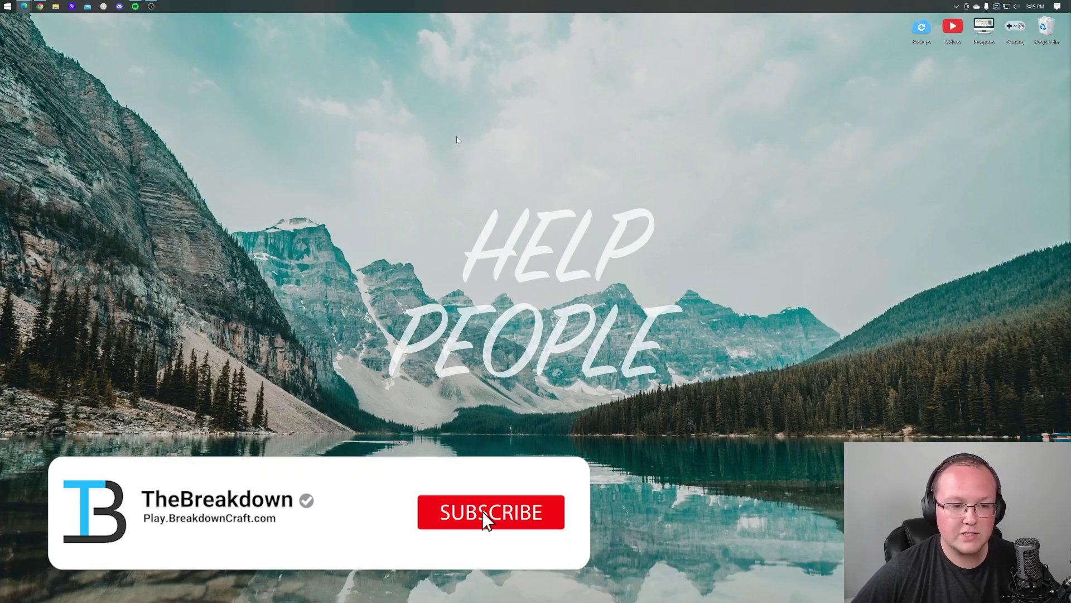
Bring up the desktop's New menu to create the Paper 1.19.4 Server folder.
right_click(497, 135)
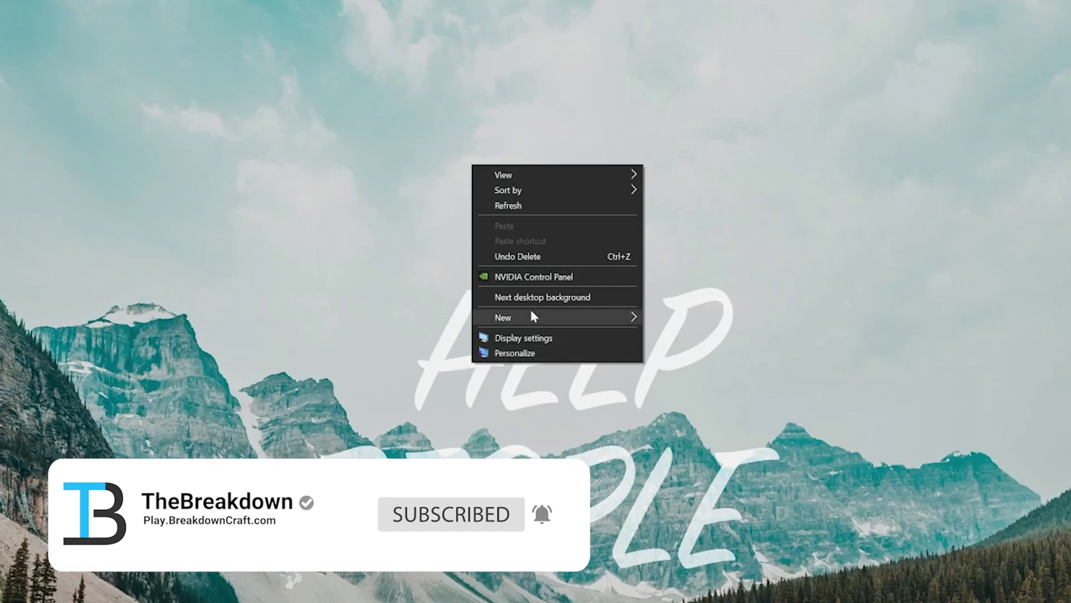
mouse_move(533, 317)
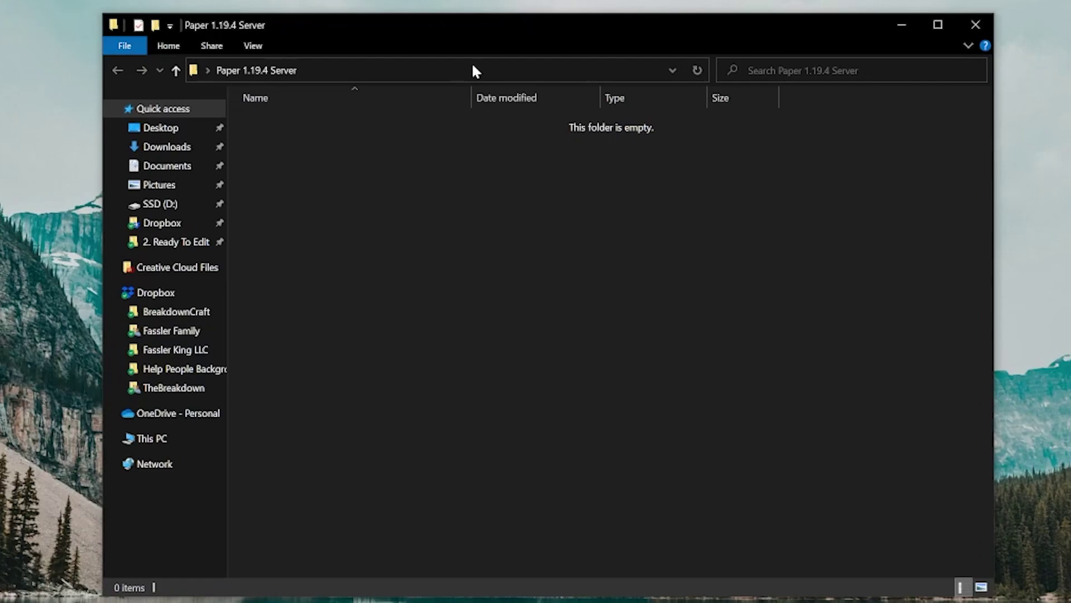
Move paper-1.19.4-525.jar from Downloads into the Paper 1.19.4 Server folder and open it.
left_click(167, 146)
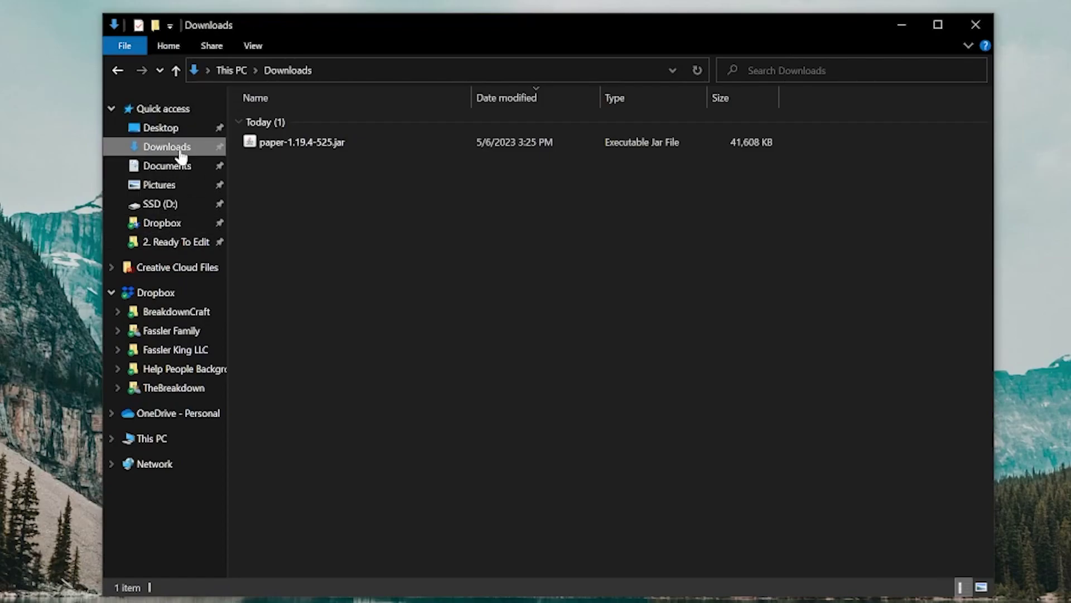
left_click_drag(355, 149, 555, 33)
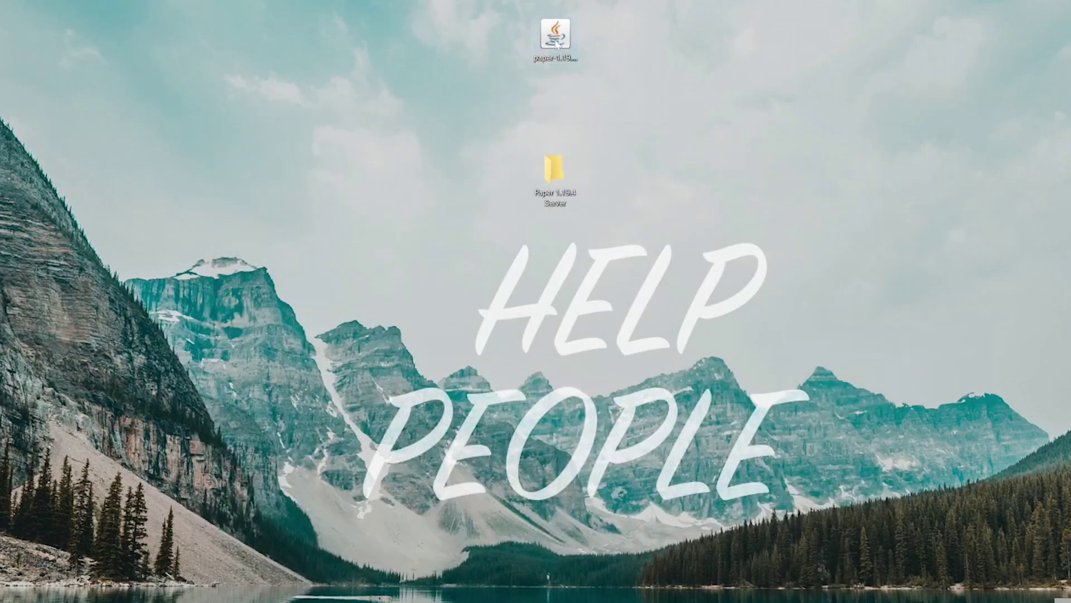
left_click_drag(555, 35, 552, 178)
double_click(550, 184)
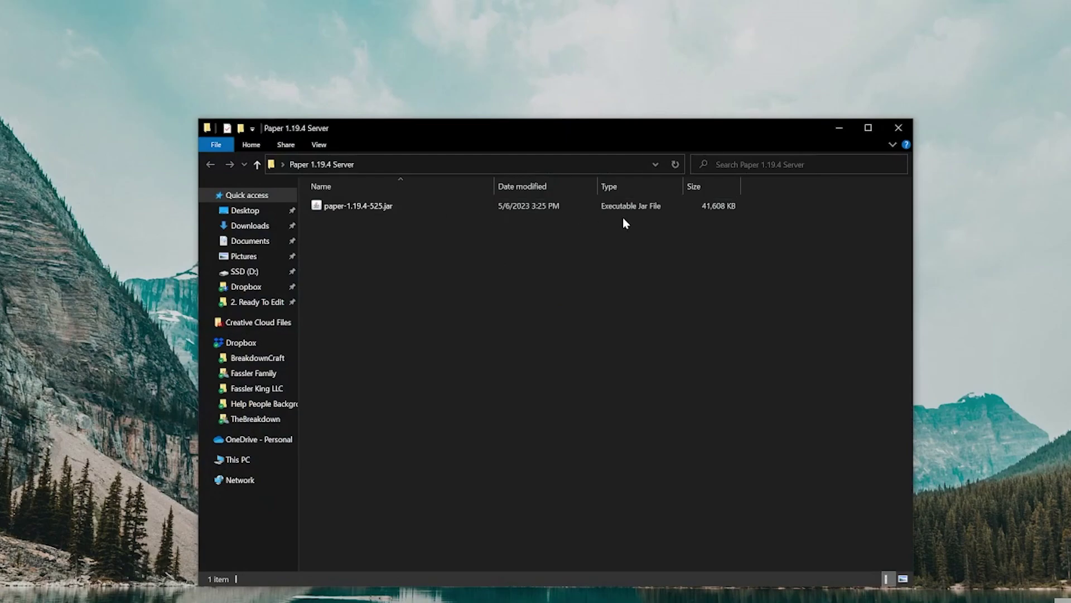
Rename the server jar to paper.jar.
right_click(392, 208)
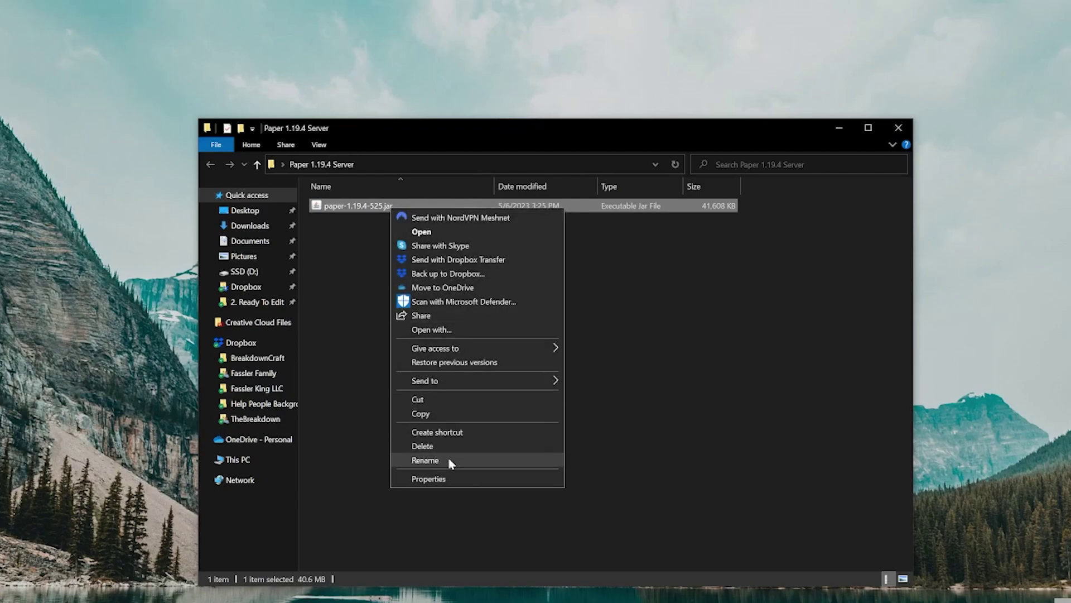
left_click(449, 458)
type("paper.jar")
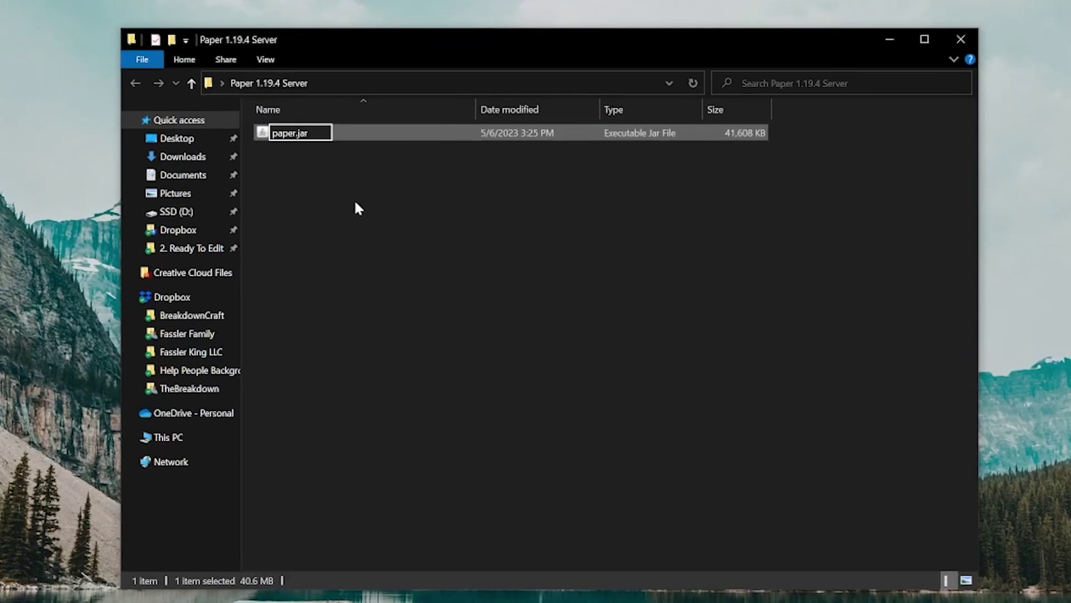
left_click(403, 185)
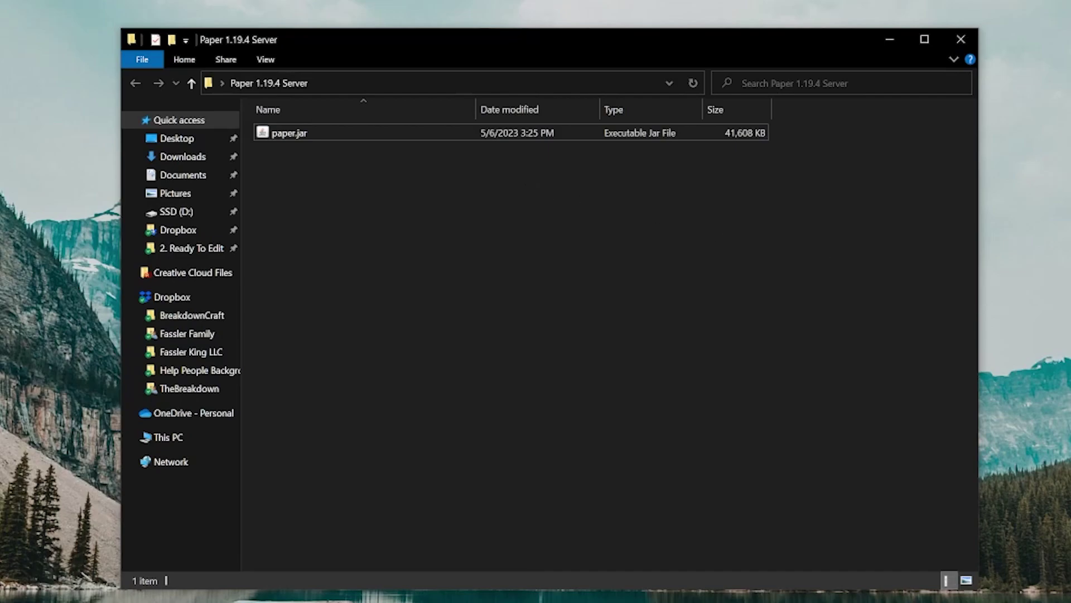
Create a New Text Document.txt in the server folder, keeping its default name.
right_click(433, 295)
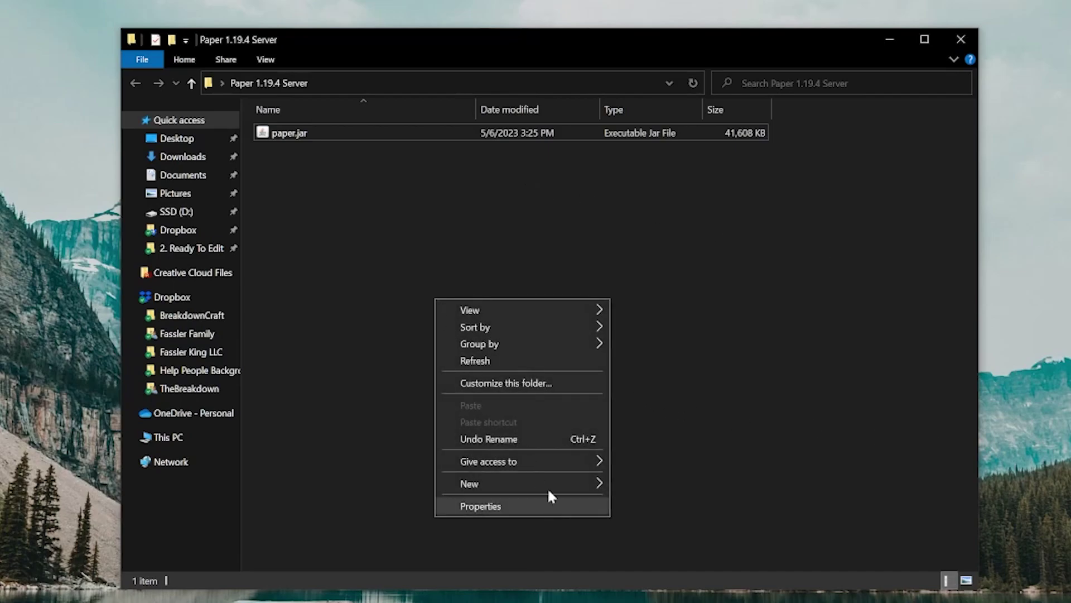
mouse_move(586, 480)
left_click(718, 540)
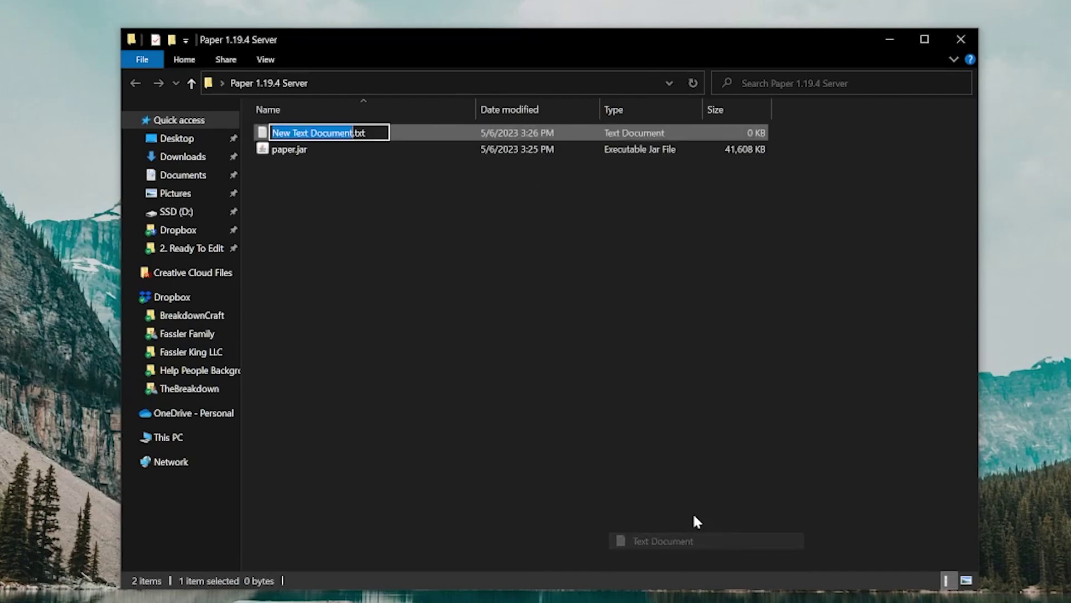
left_click(443, 295)
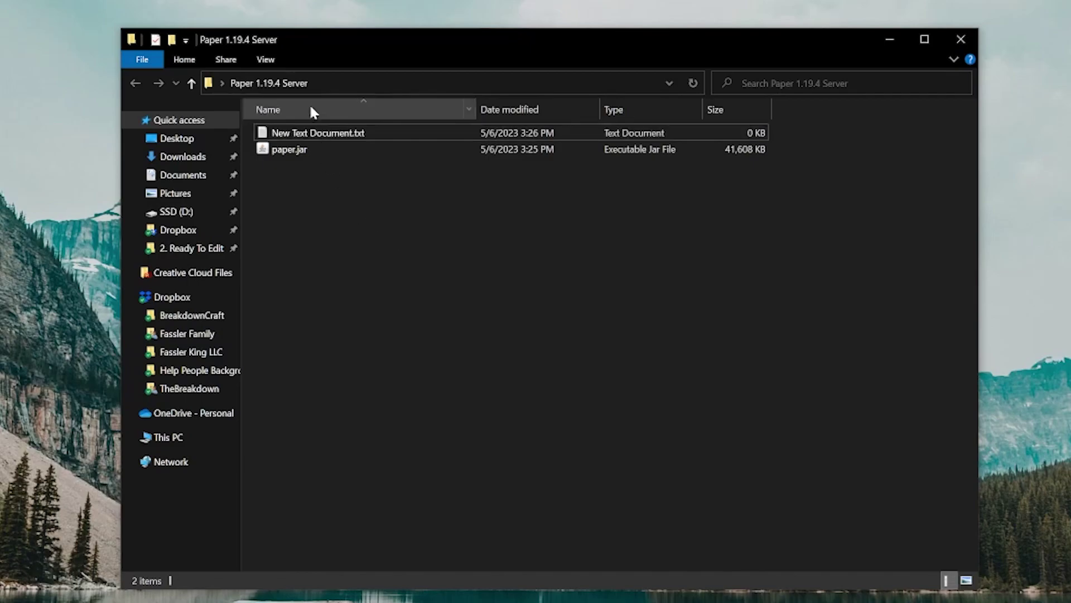
Open the text file in Notepad, paste the 2GB and 4GB launch commands, and select all.
double_click(311, 132)
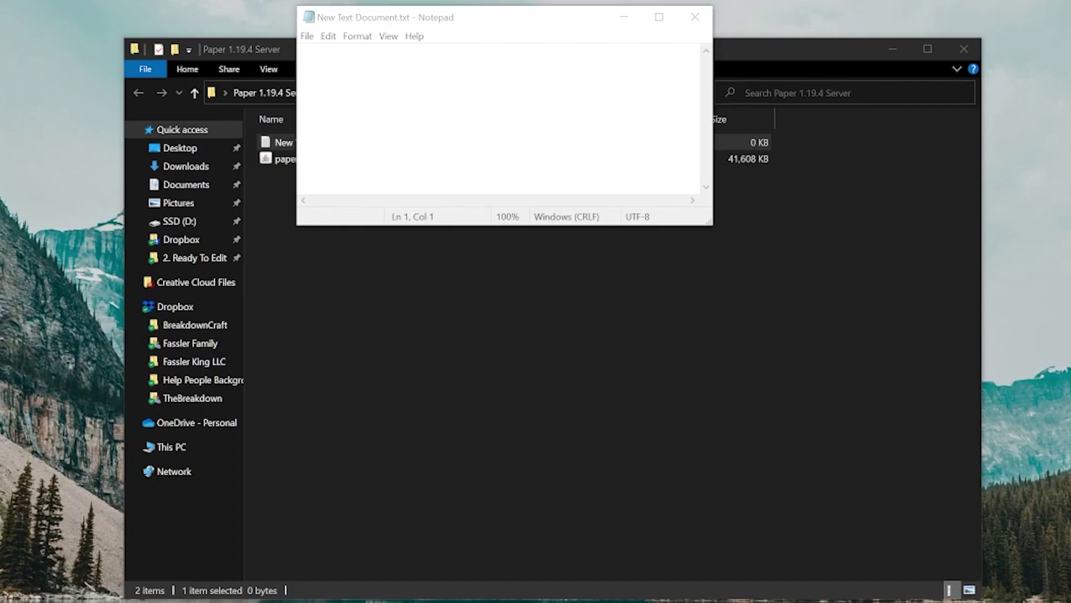
type("2GB Server: java -Xmx2048M -Xms2048M -jar paper.jar nogui PAUSE  4GB Server: java -Xmx4096M -Xms4096M -jar paper.jar nogui PAUSE")
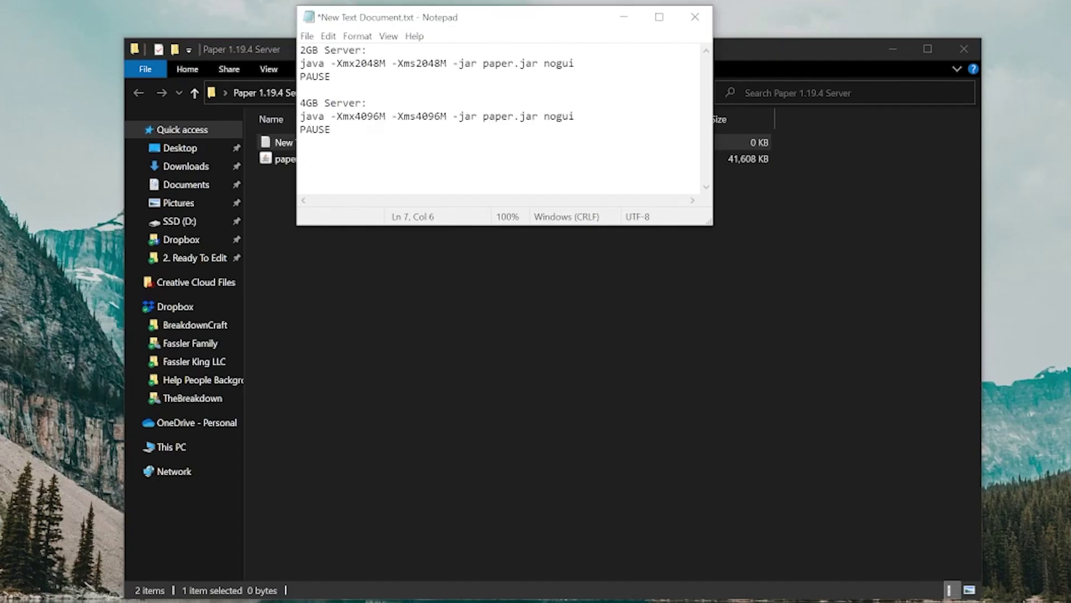
left_click_drag(332, 77, 300, 63)
key("ctrl+c")
key("ctrl+a")
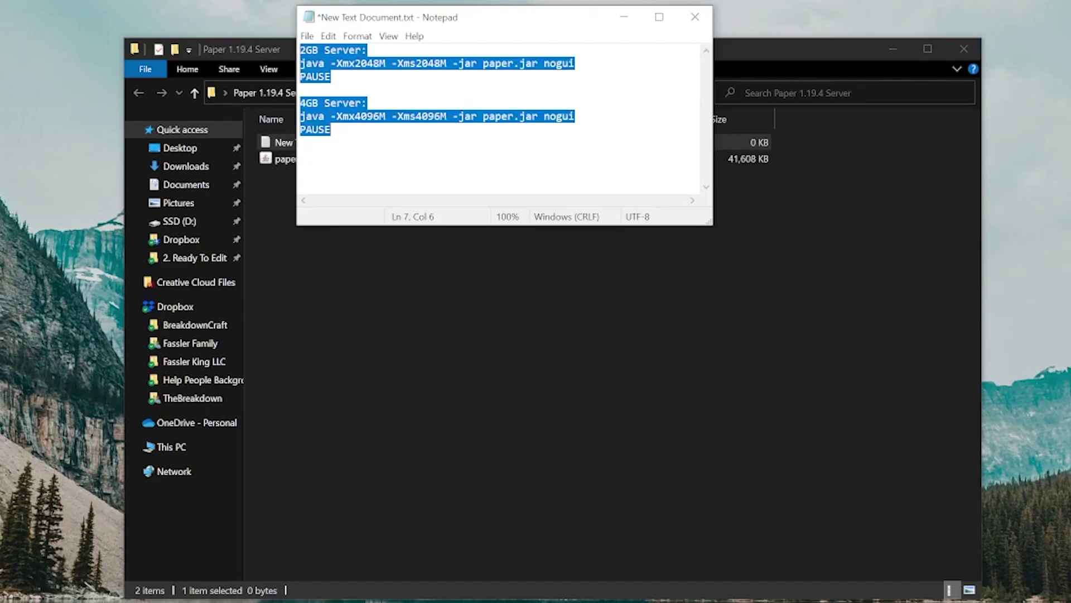
Replace the text with the 2GB command and PAUSE, and save as run.bat under All Files.
key("ctrl+v")
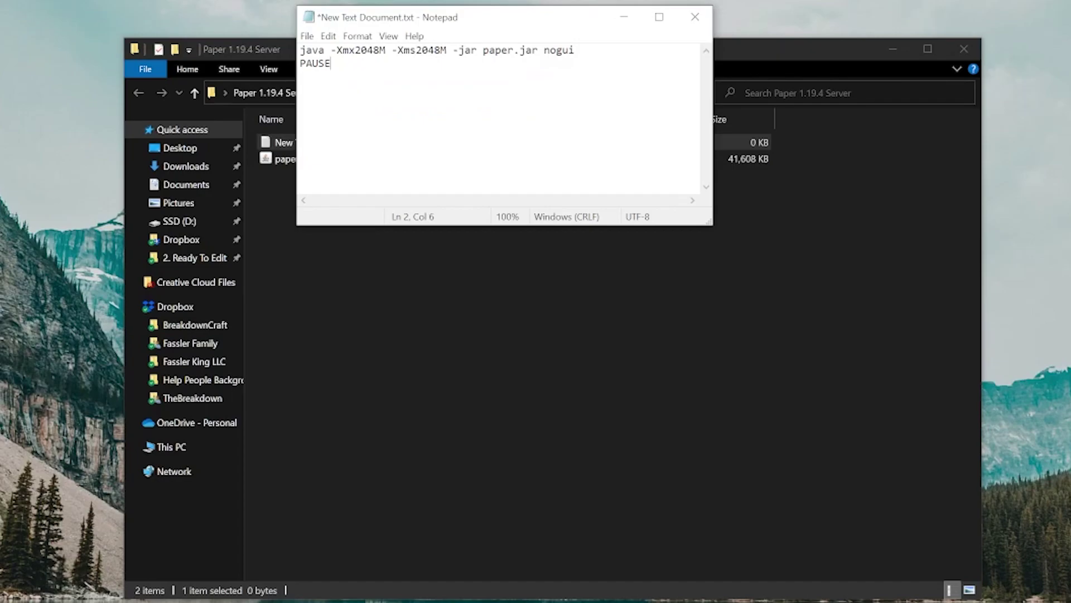
left_click(301, 37)
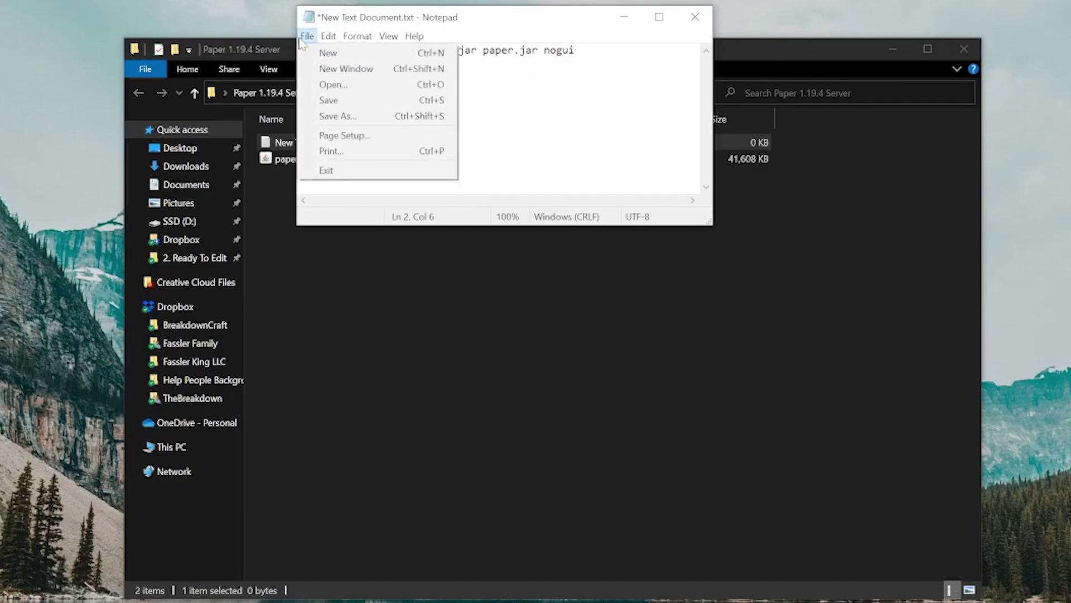
left_click(364, 117)
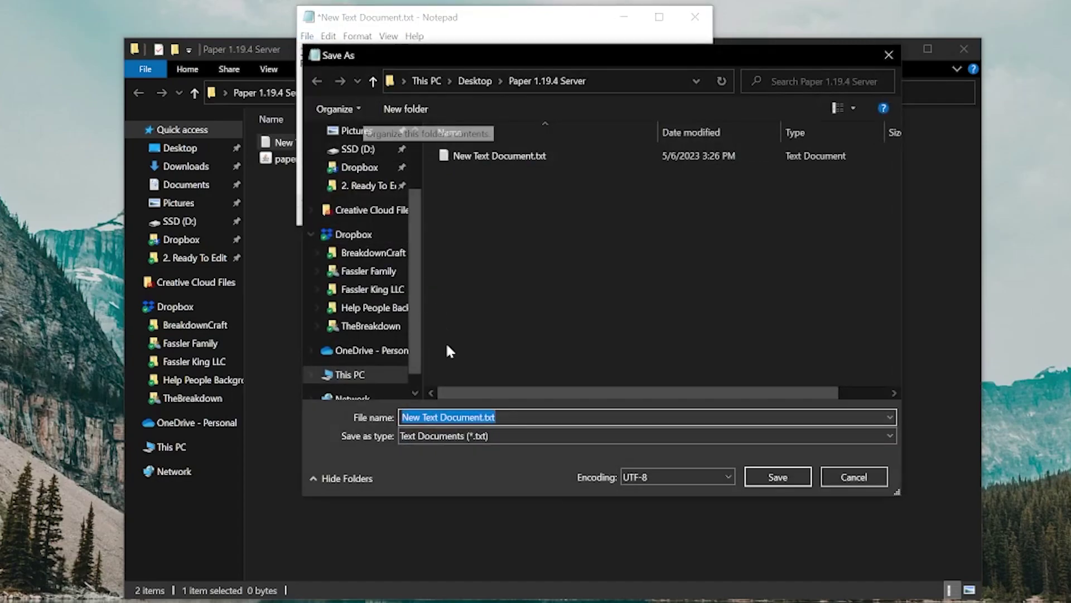
left_click(457, 435)
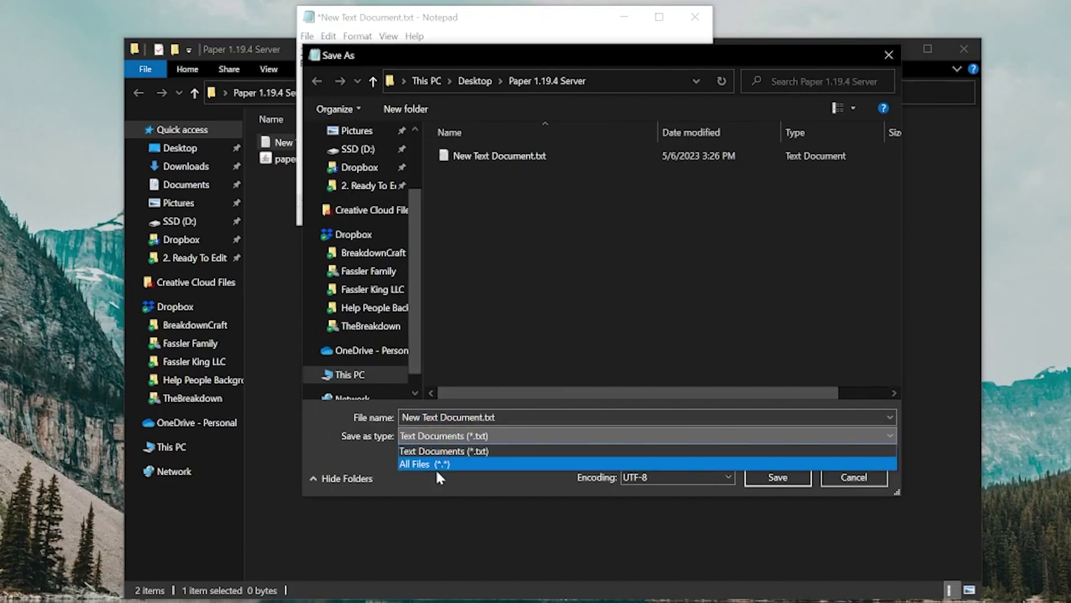
left_click(436, 467)
left_click(441, 417)
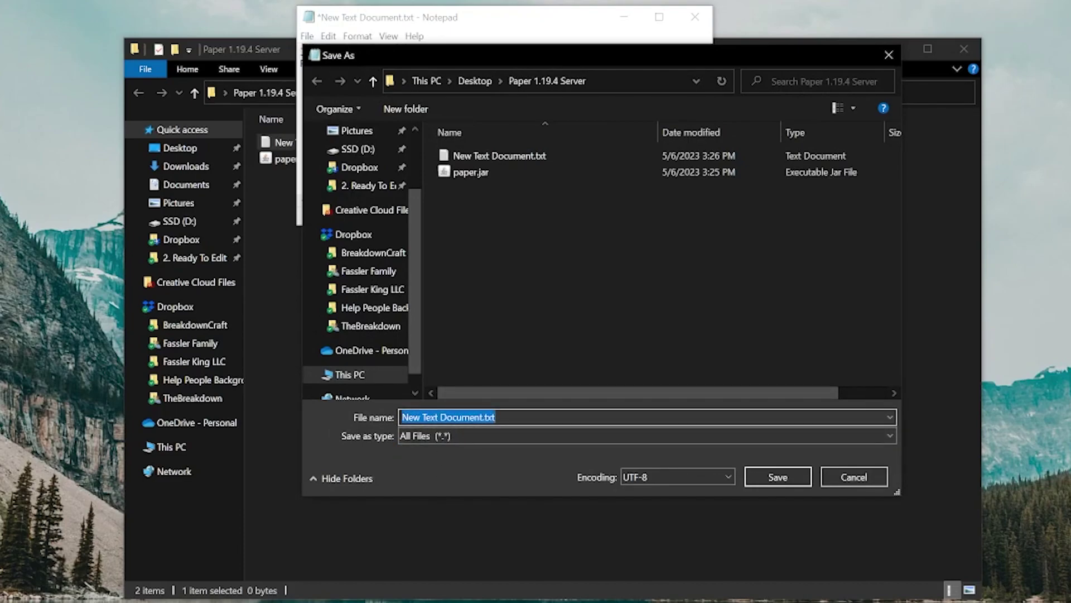
type("run.bat")
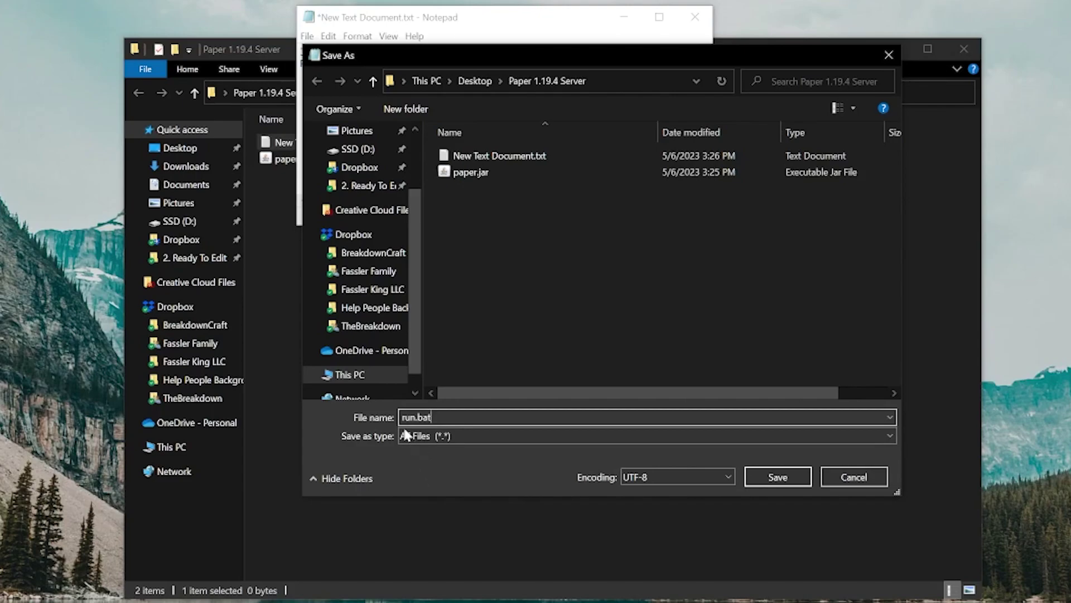
left_click(758, 477)
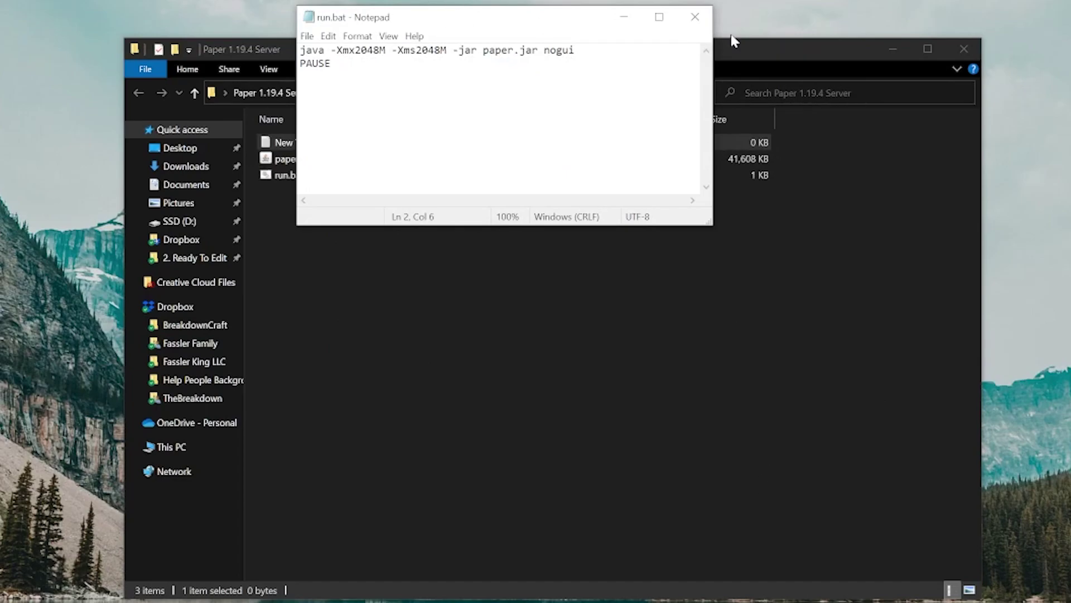
Close Notepad, run run.bat once, then dismiss the paused server console.
left_click(694, 17)
left_click(331, 183)
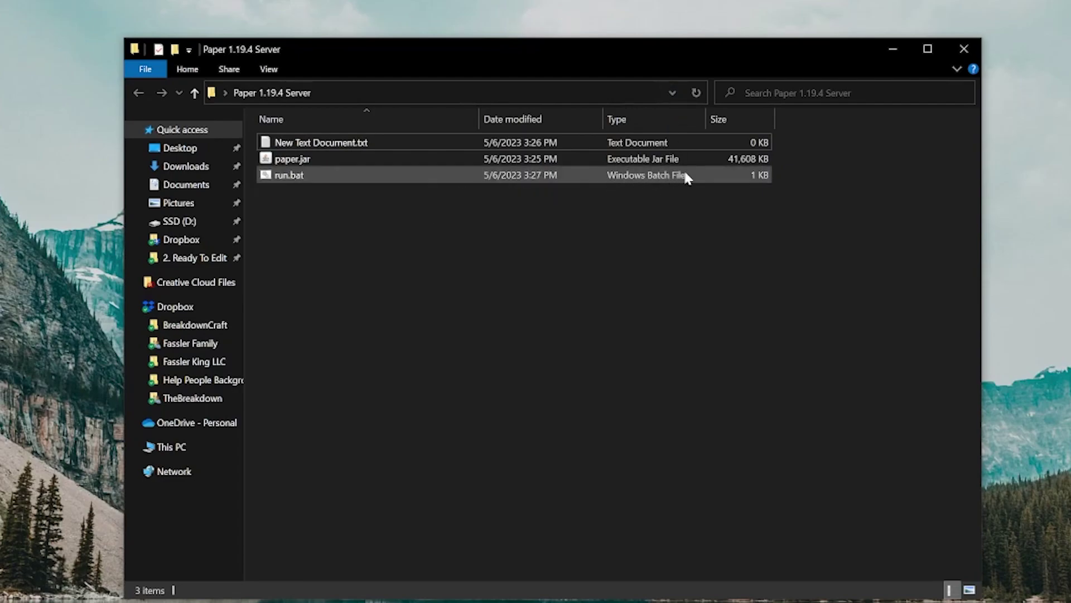
double_click(434, 175)
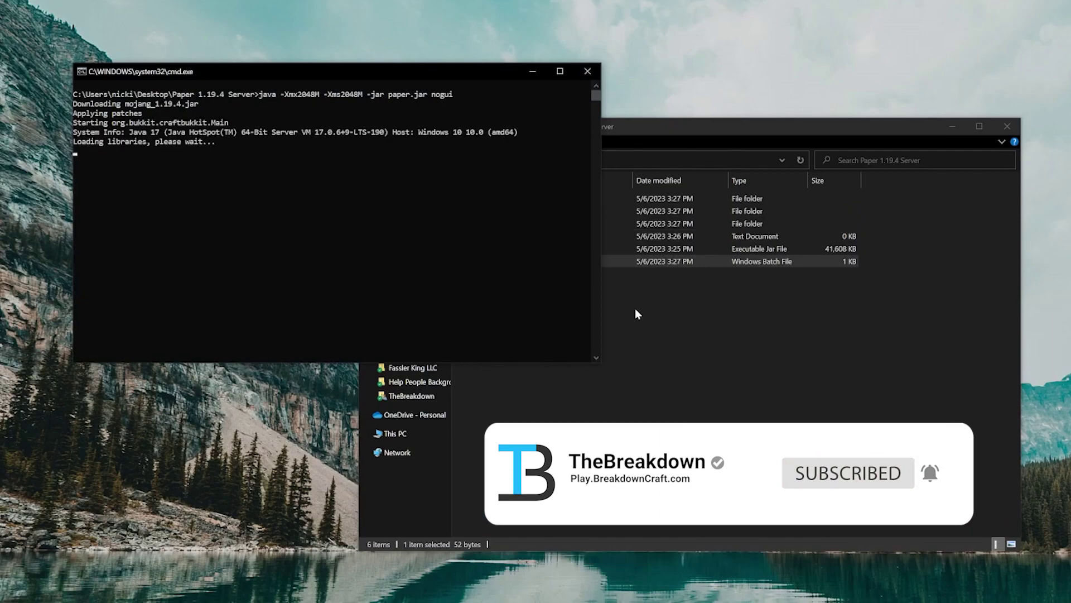
left_click(636, 311)
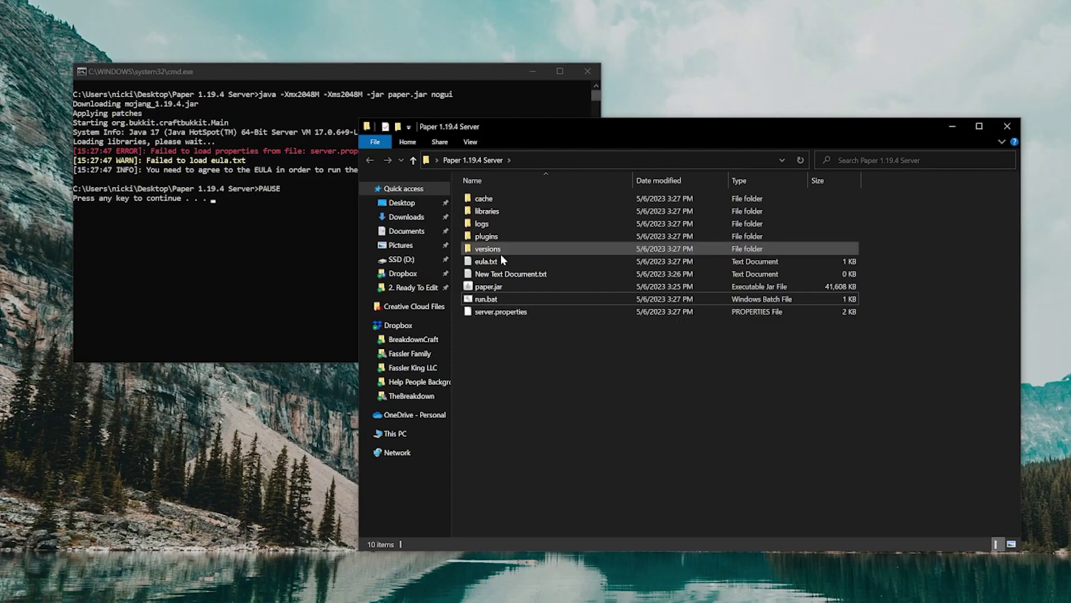
left_click(306, 134)
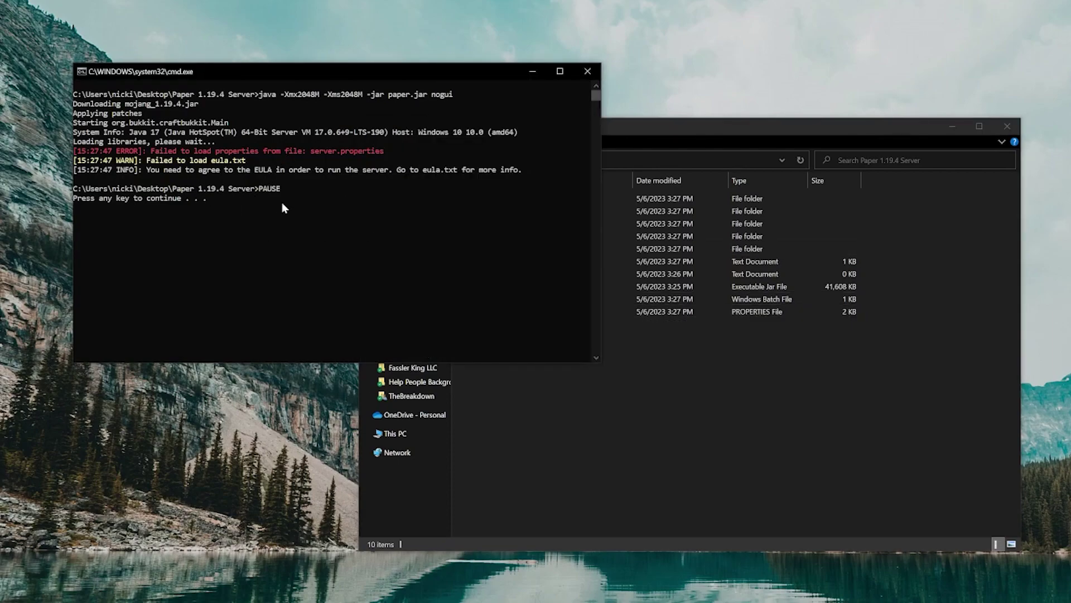
key("Return")
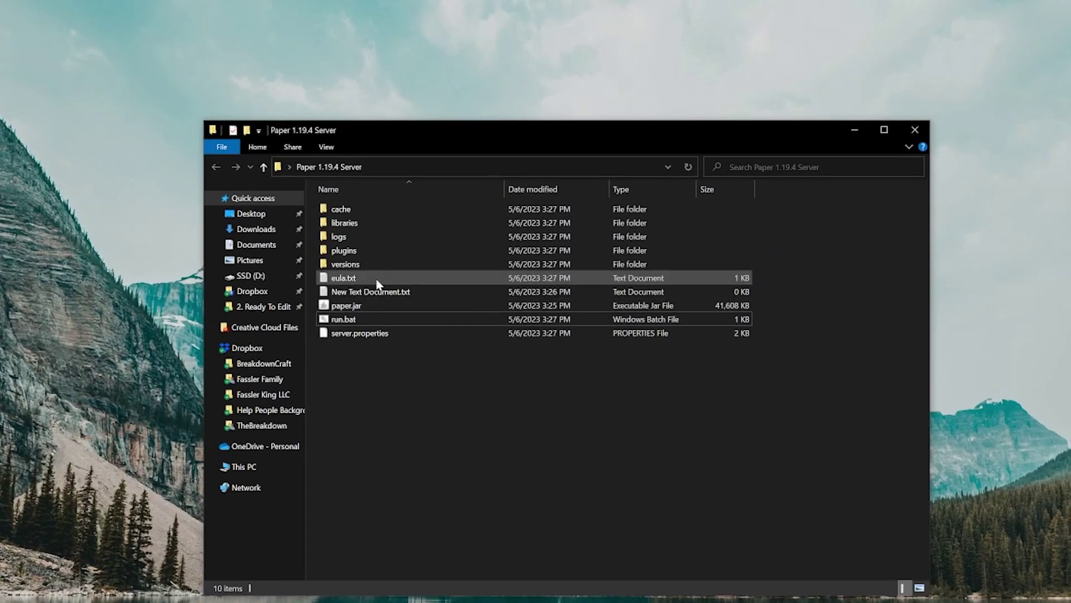
Set eula=true in eula.txt, save and close it, then launch run.bat.
left_click(352, 279)
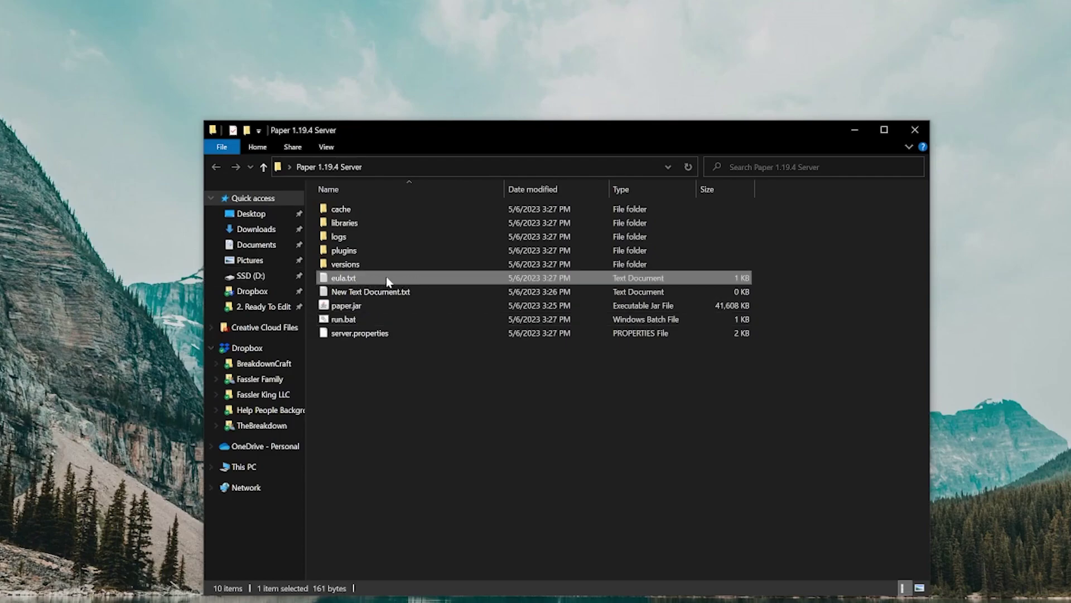
double_click(343, 278)
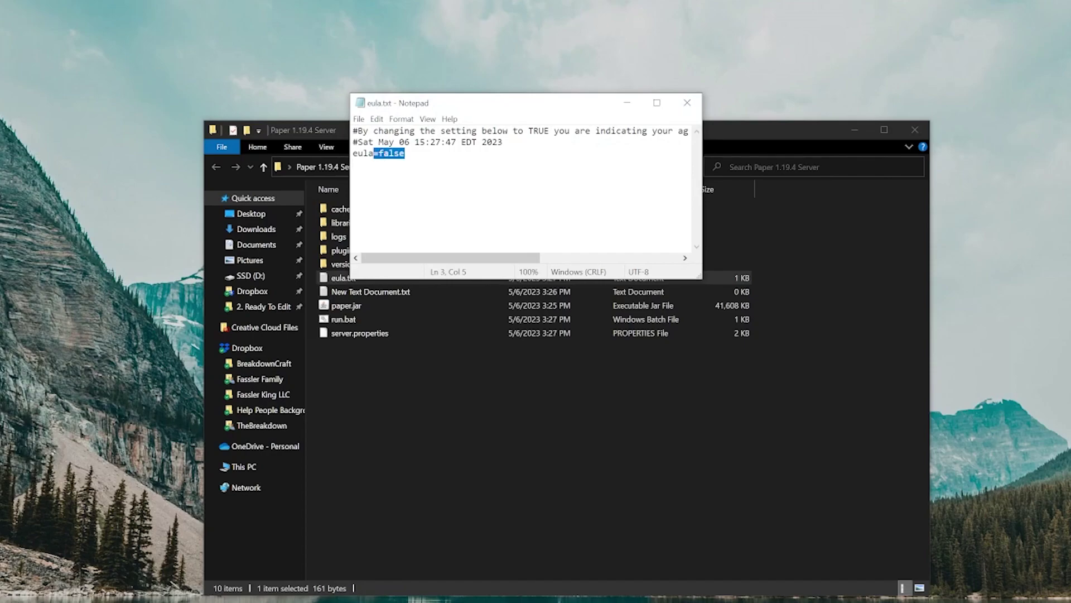
type("=tru")
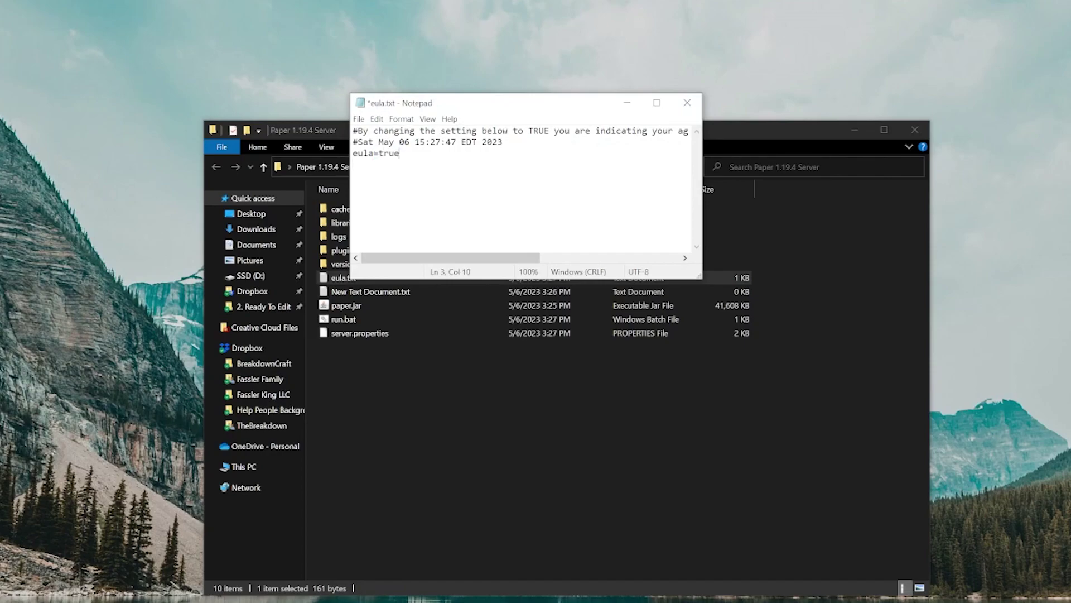
left_click(359, 119)
left_click(380, 173)
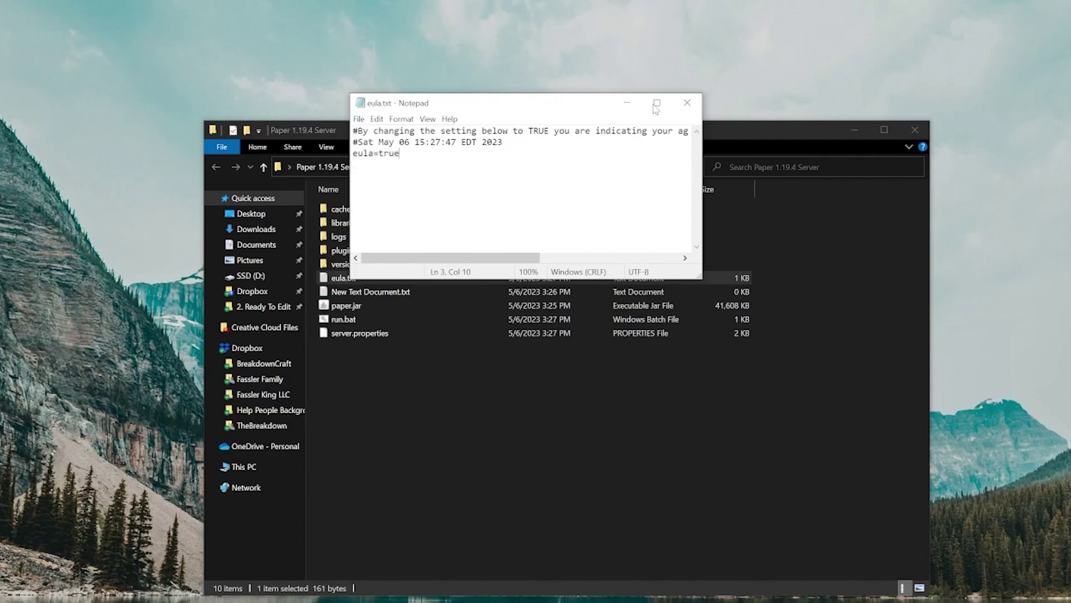
left_click(687, 104)
double_click(422, 319)
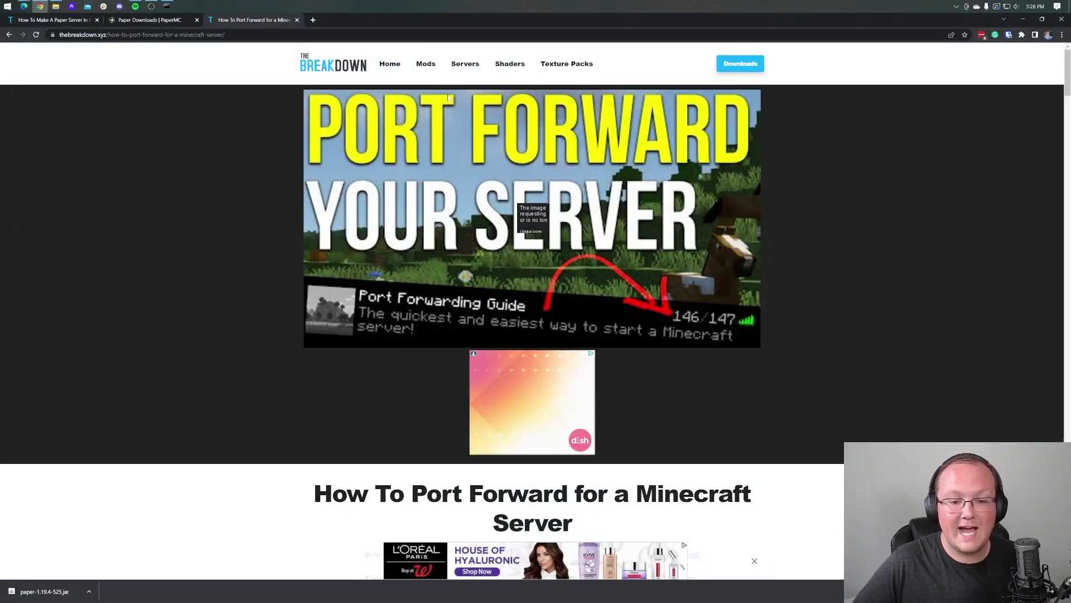
Scroll through the port-forwarding guide's router, gateway and public IP sections.
scroll(509, 190, "down", 4)
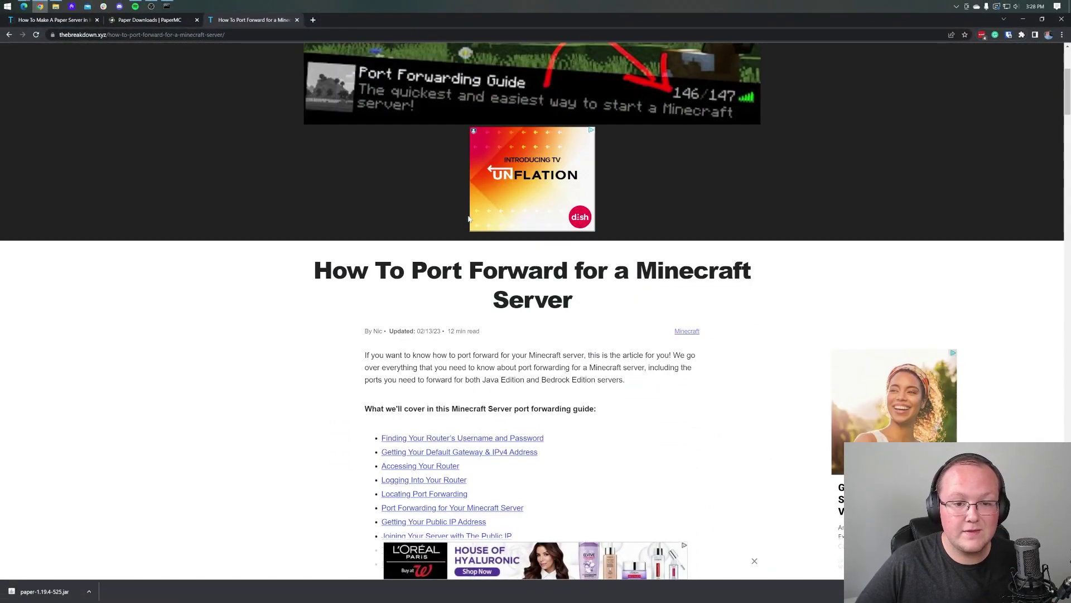
scroll(516, 177, "up", 2)
scroll(516, 177, "down", 12)
scroll(517, 232, "up", 5)
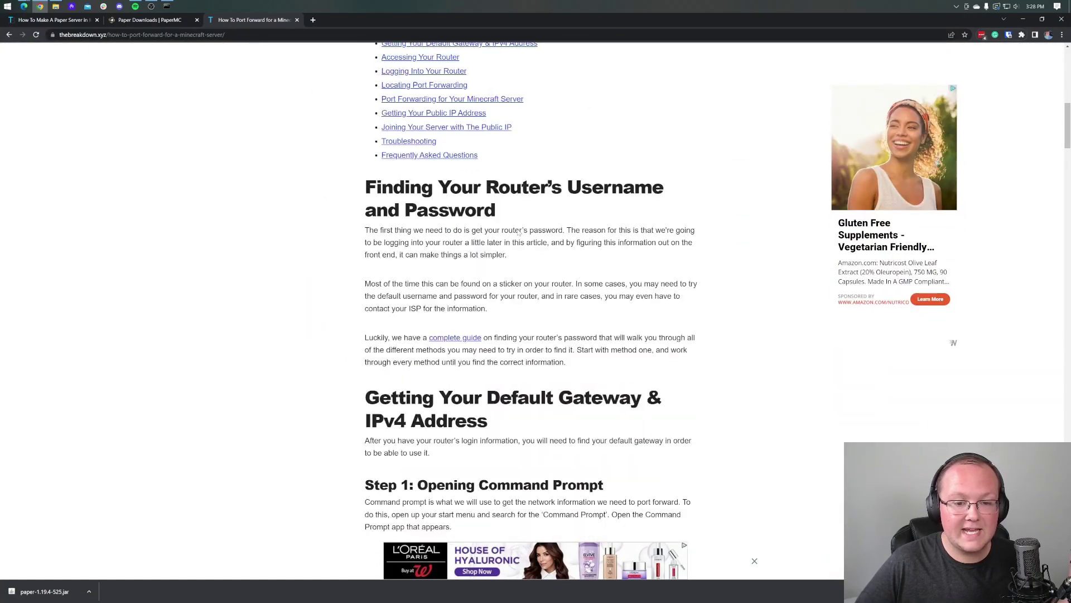
scroll(518, 232, "up", 8)
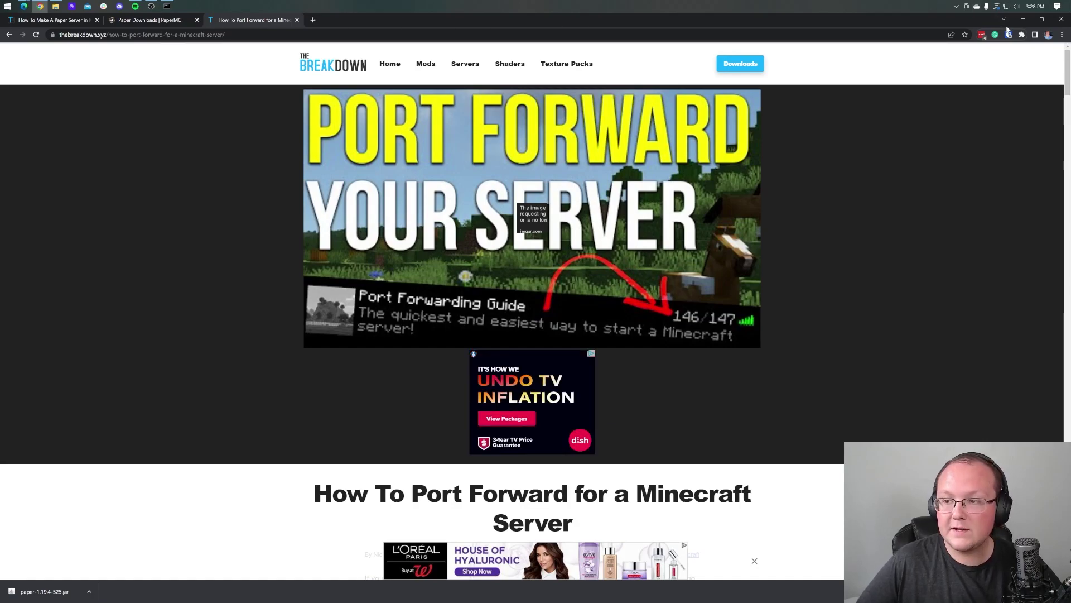
Minimize Chrome and search for 'mine', then cancel the search.
left_click(1023, 20)
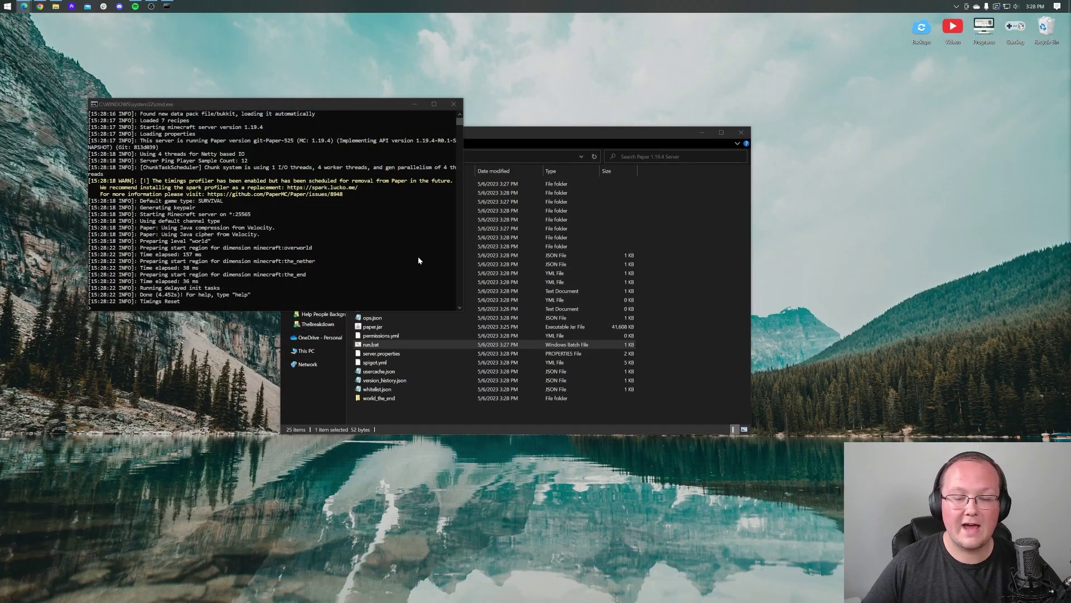
left_click(2, 4)
type("mine")
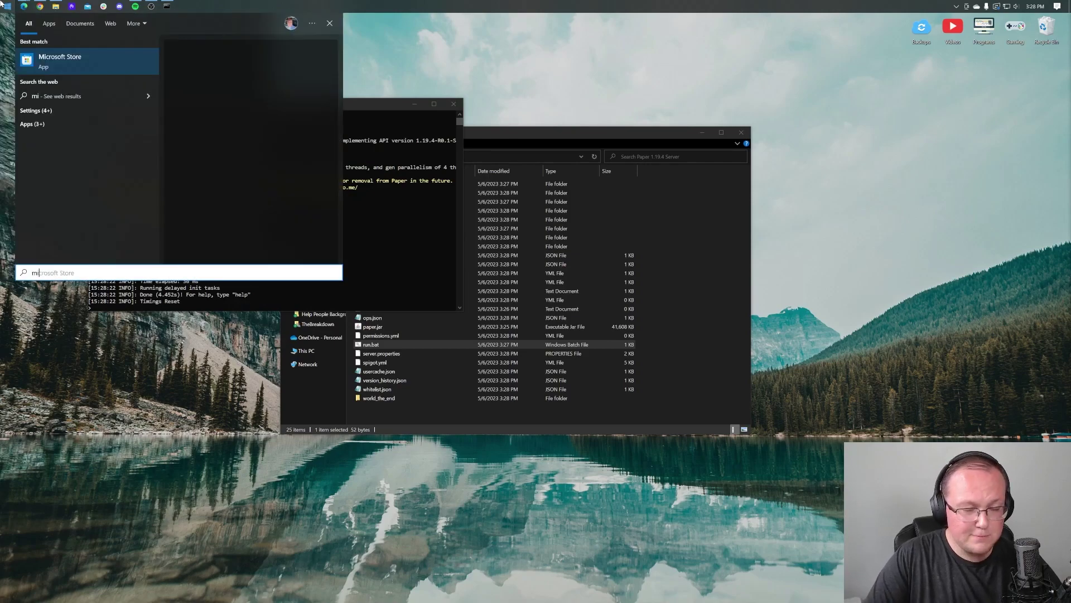
key("BackSpace")
key("BackSpace")
key("BackSpace")
key("BackSpace")
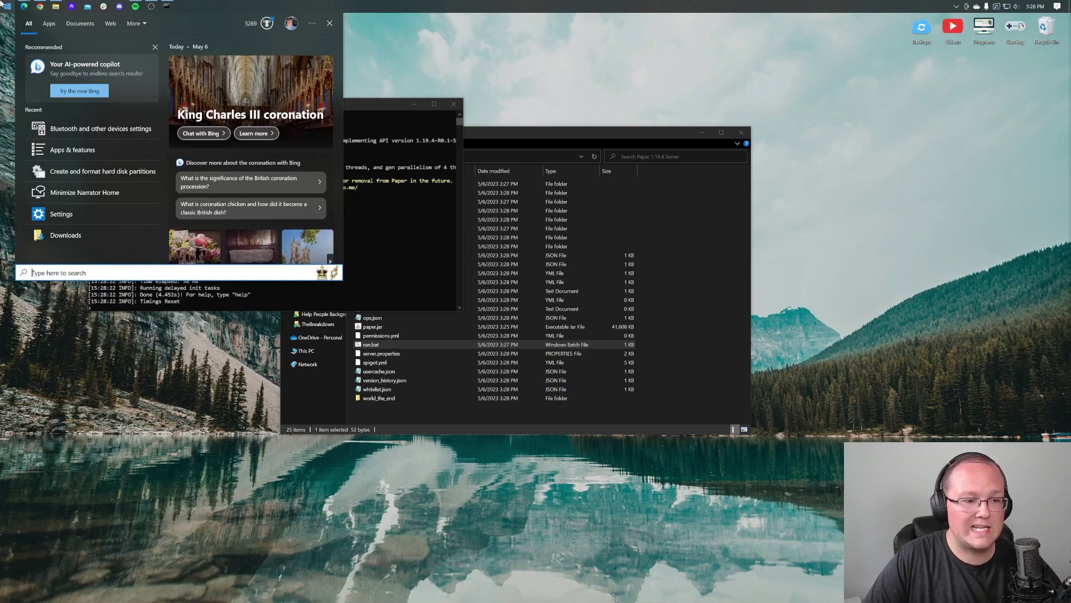
key("Escape")
Launch the Minecraft Launcher from the Start menu and minimize Chrome while it loads.
key("super")
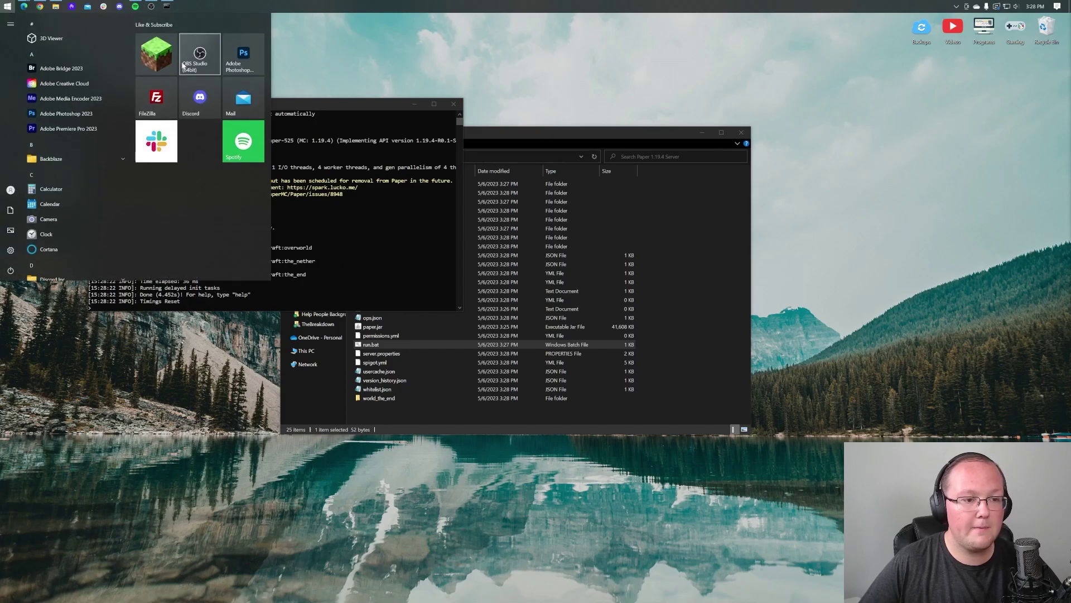
left_click(171, 55)
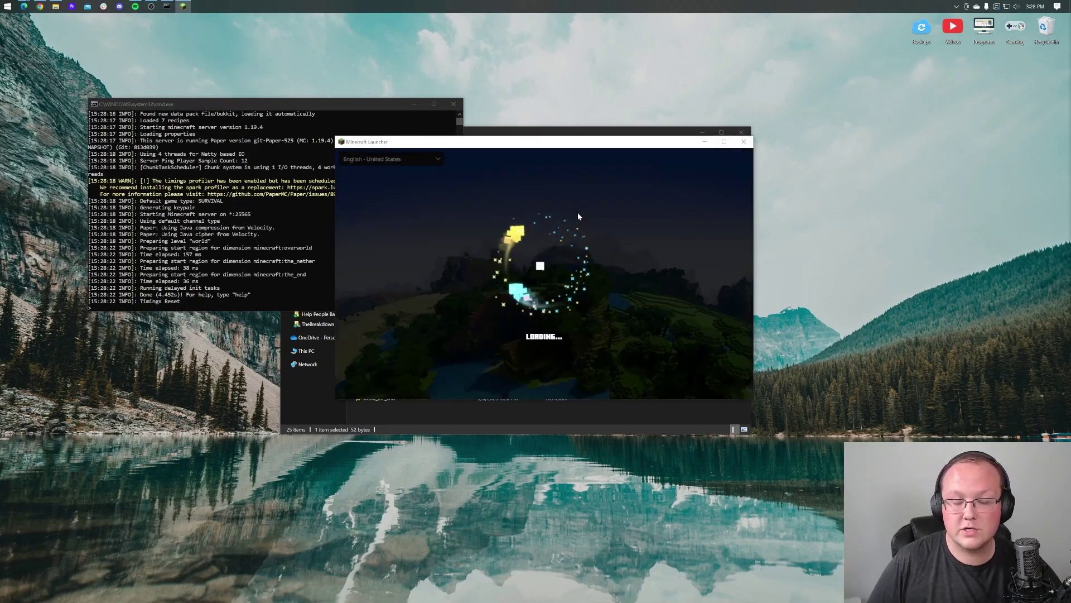
left_click(40, 6)
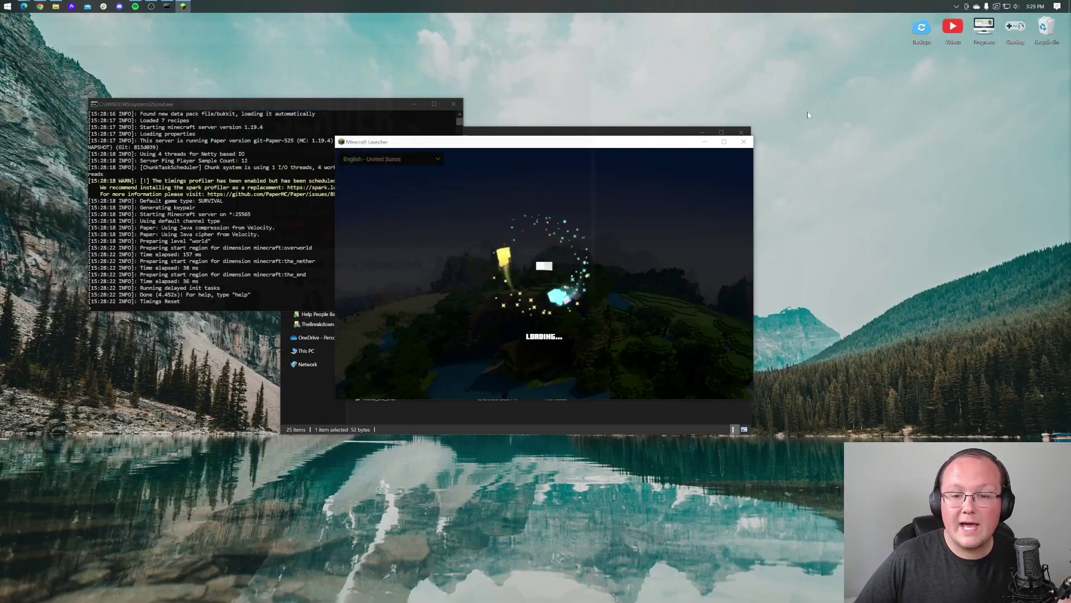
left_click(1024, 19)
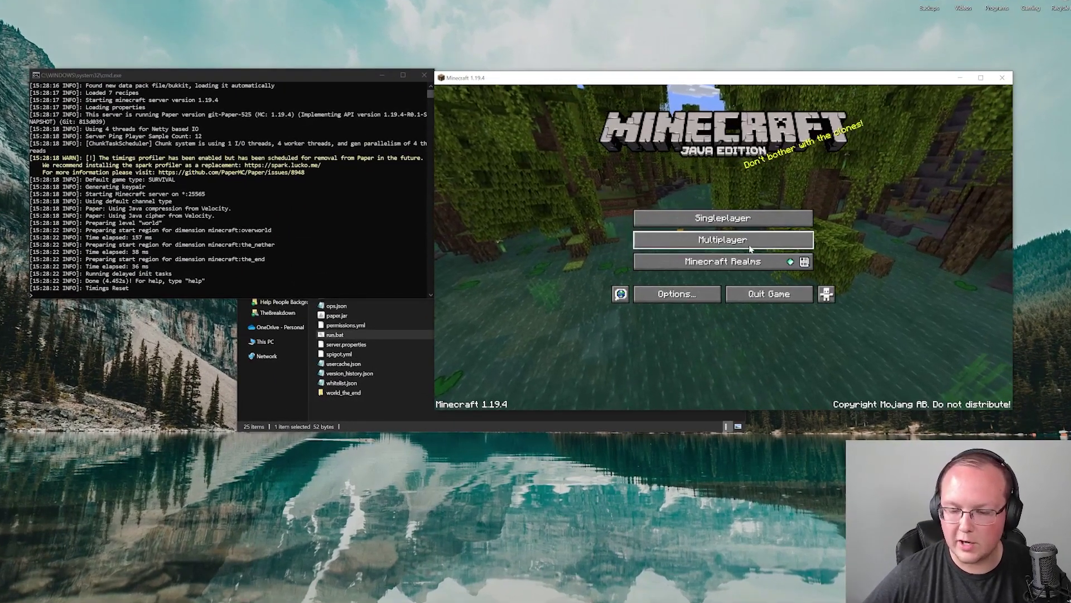
Join the server via Multiplayer Direct Connection using the address 'localhost'.
left_click(729, 255)
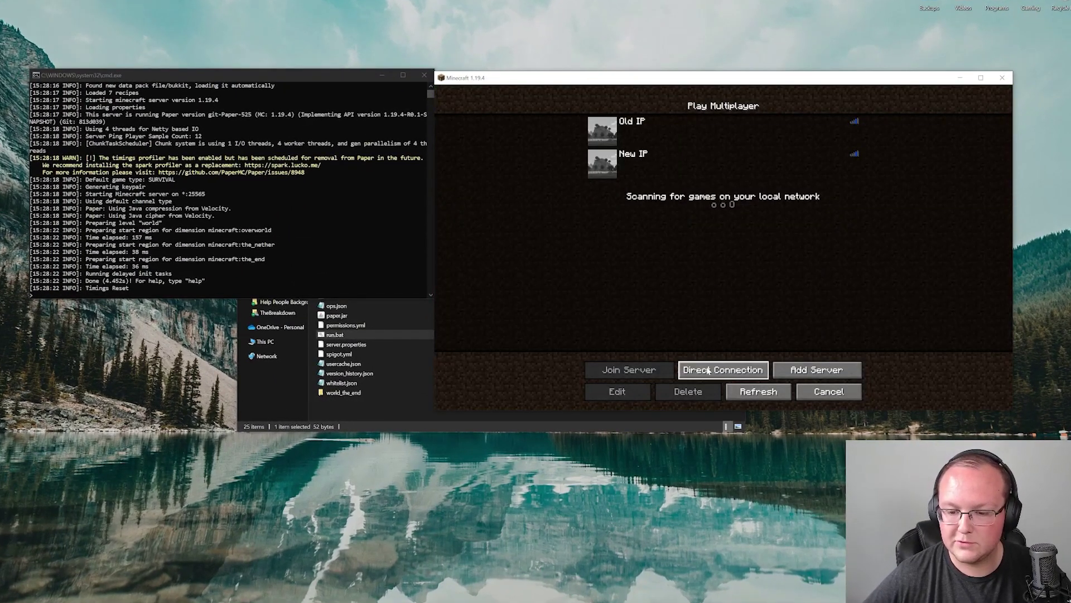
left_click(708, 369)
key("ctrl+a")
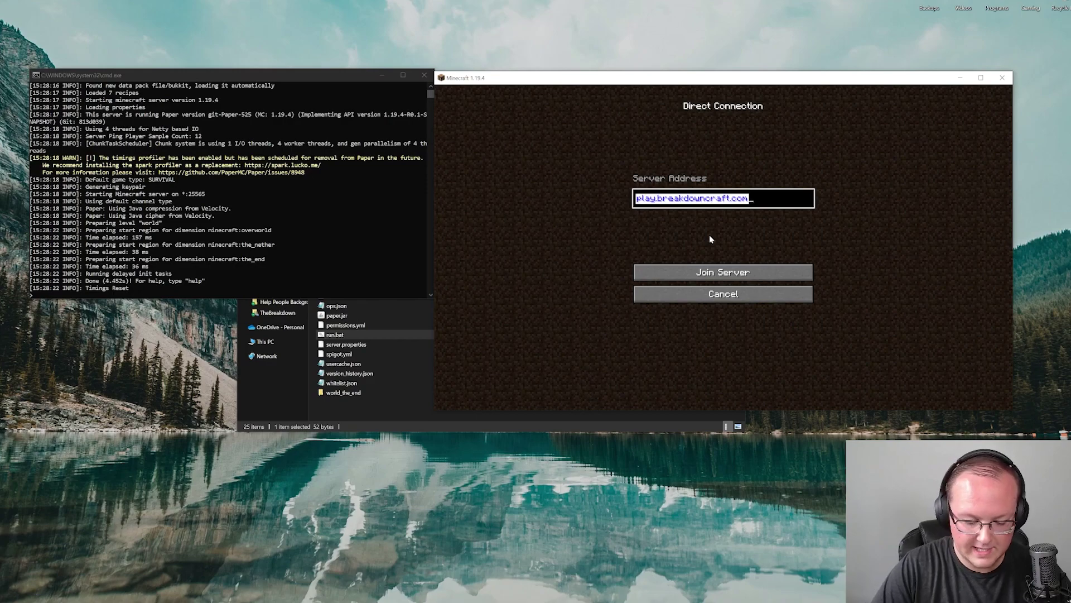
key("BackSpace")
type("localhost")
key("Return")
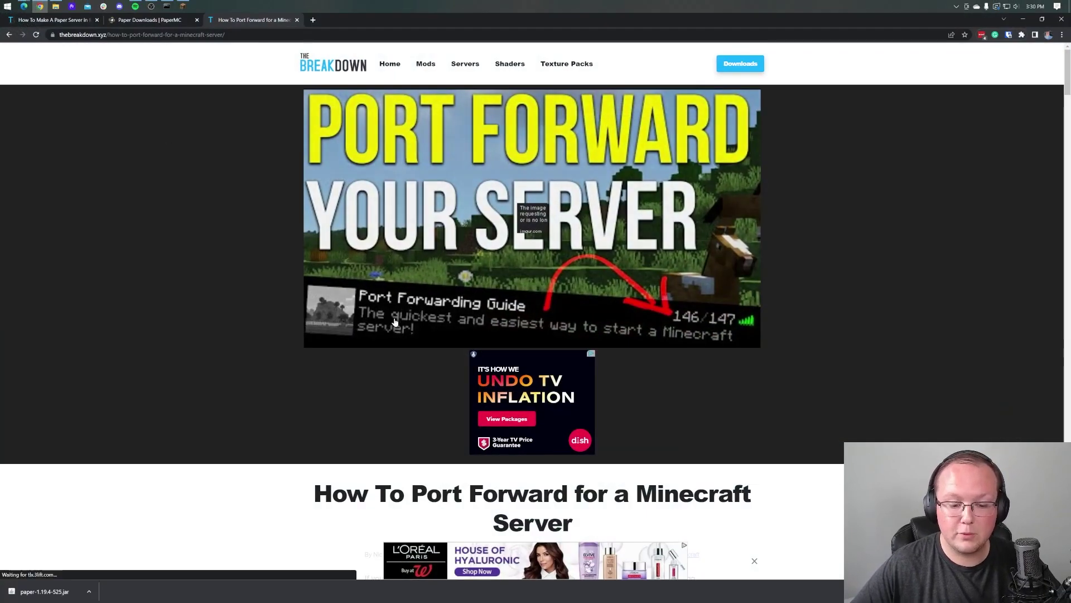
Jump to the guide's 'Getting Your Public IP Address' section, then minimize Chrome.
scroll(460, 354, "down", 8)
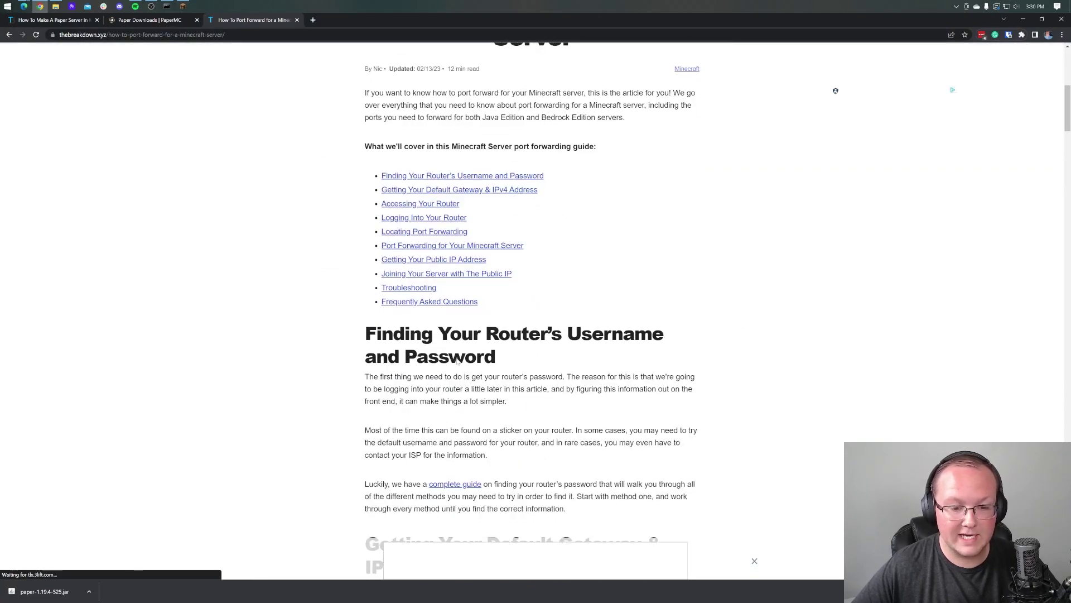
left_click(433, 258)
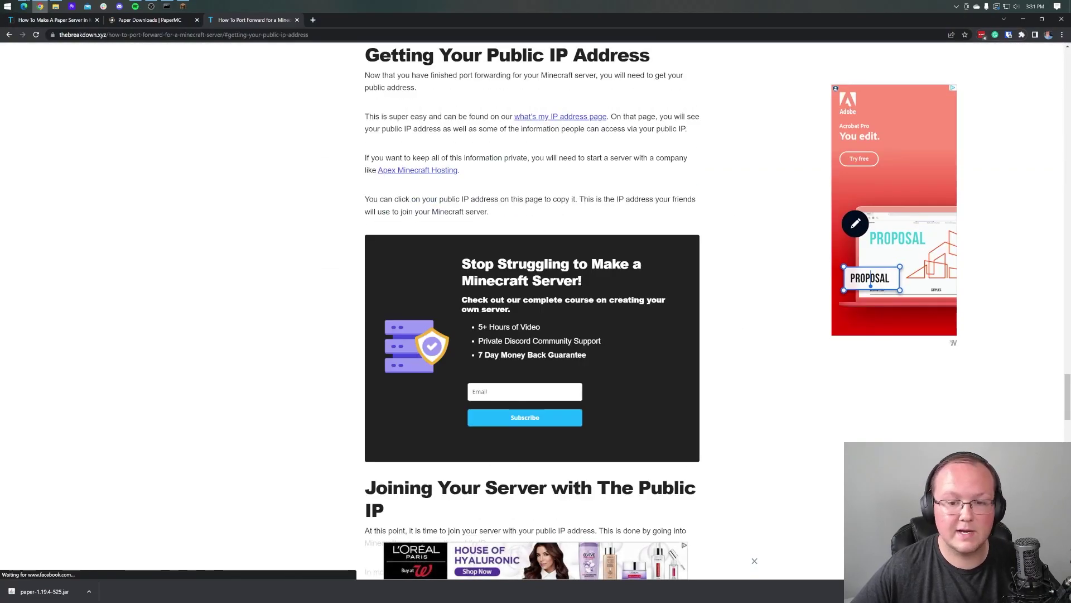
left_click(1029, 19)
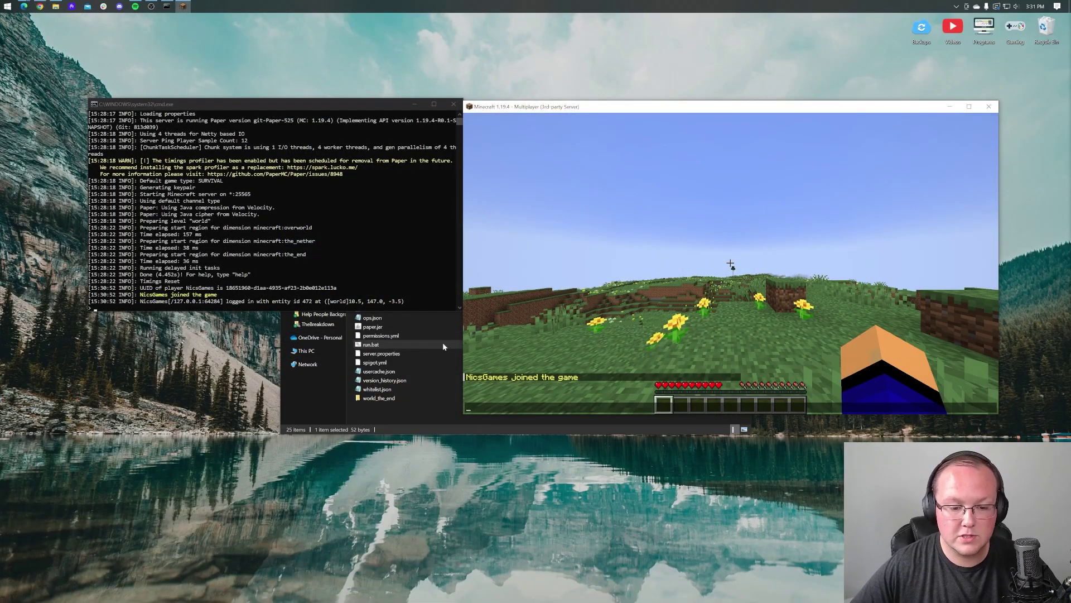